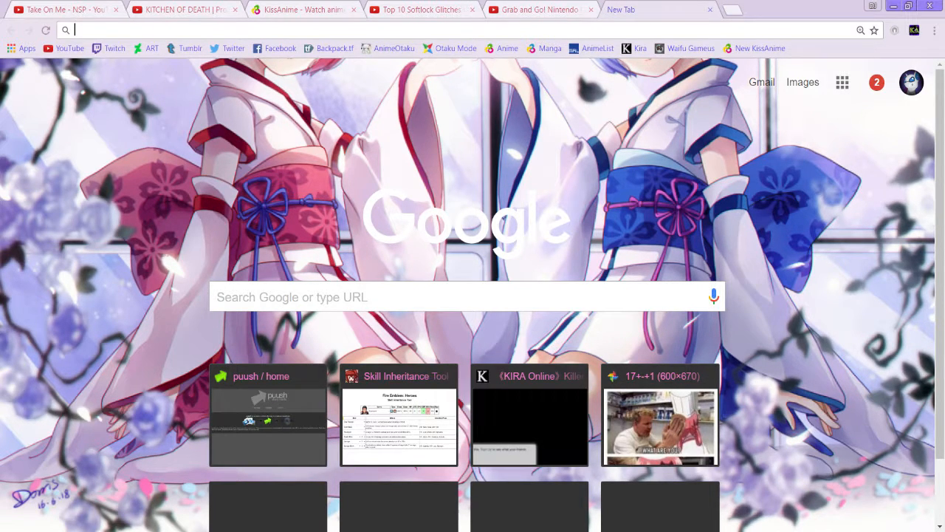
- Search the web for "fire emblem heroes asset collection" and open the Reddit post offering all art, sprites and music
type("f")
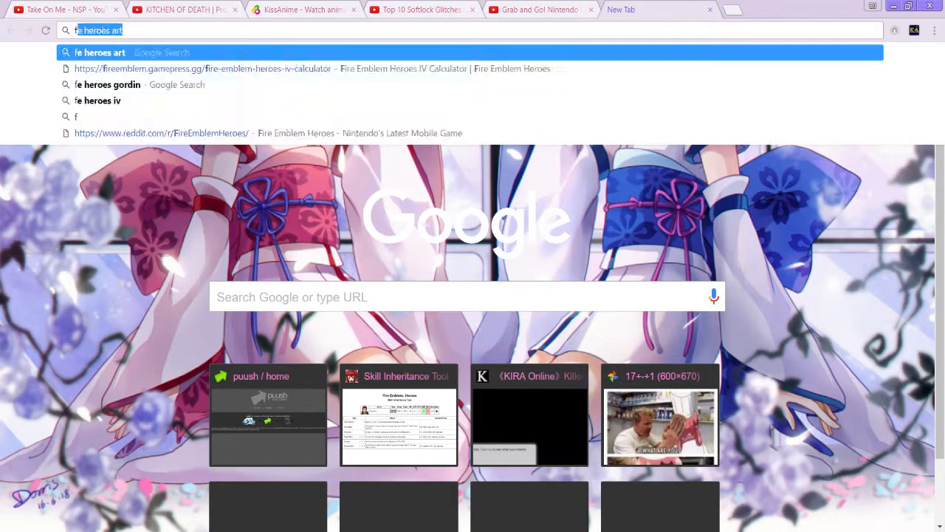
type("ire emble")
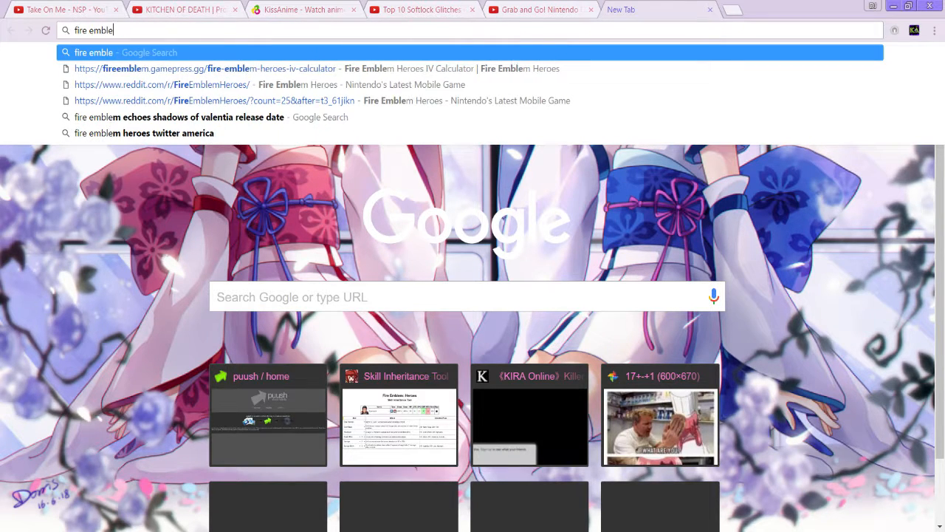
type("m heroes ")
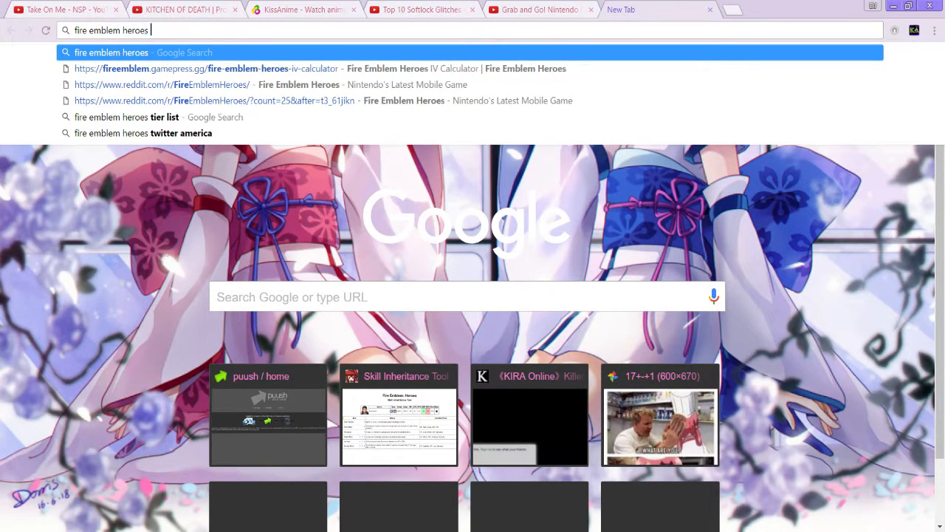
type("asset collection")
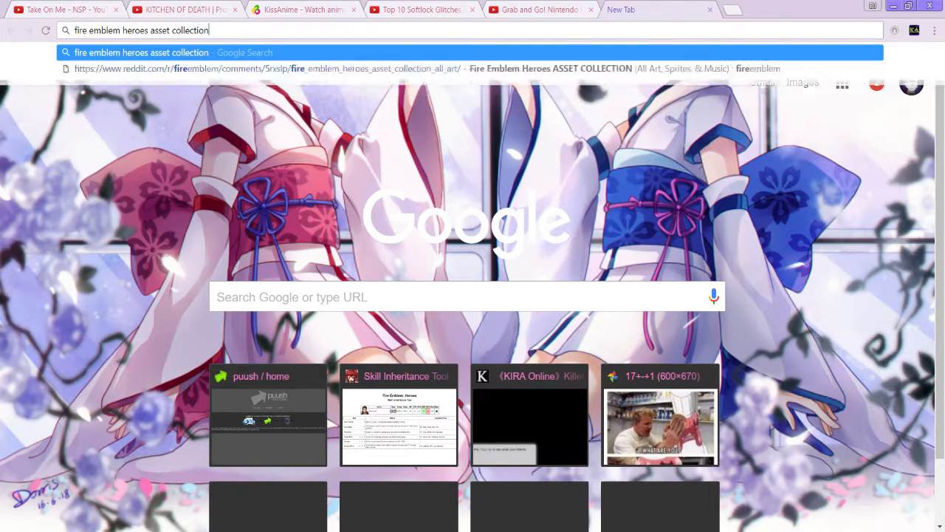
key("Return")
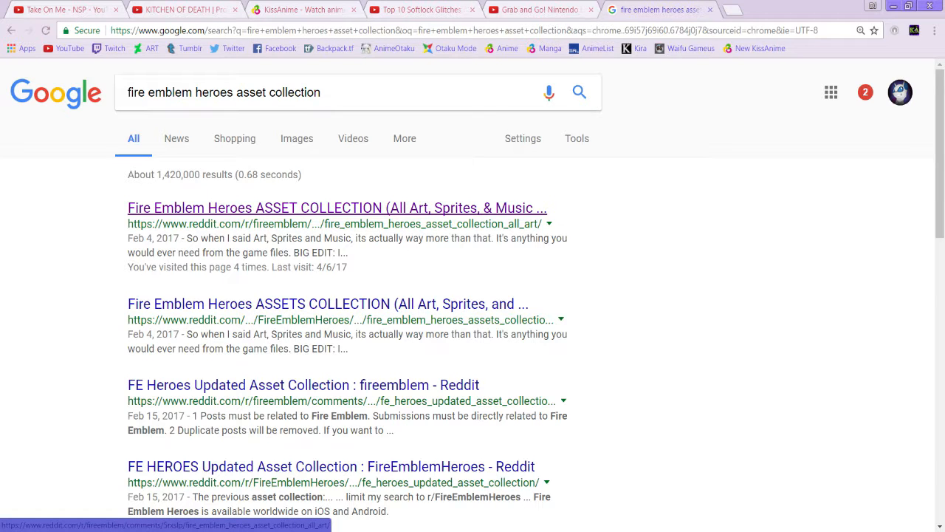
left_click(337, 207)
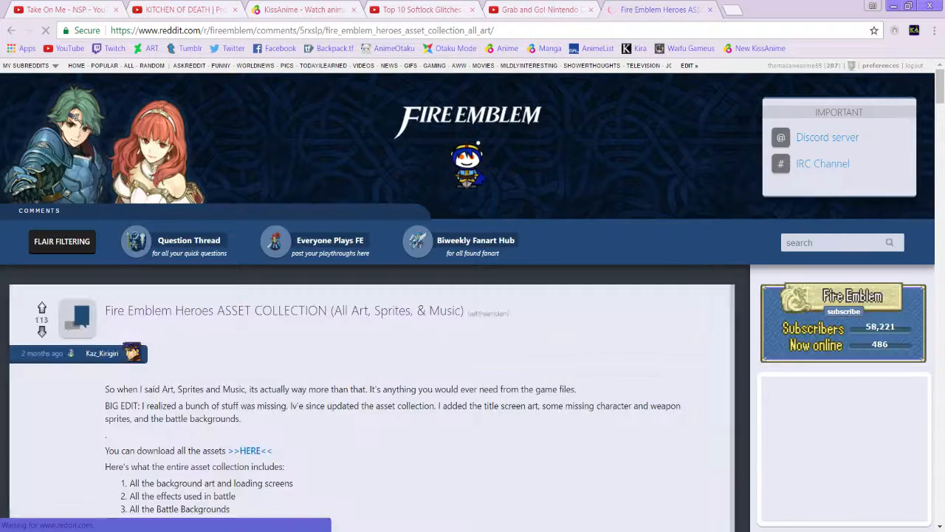
- Review the asset list in the Reddit post and open its download page for FE Heroes Asset Collection V2
scroll(472, 296, "down", 1)
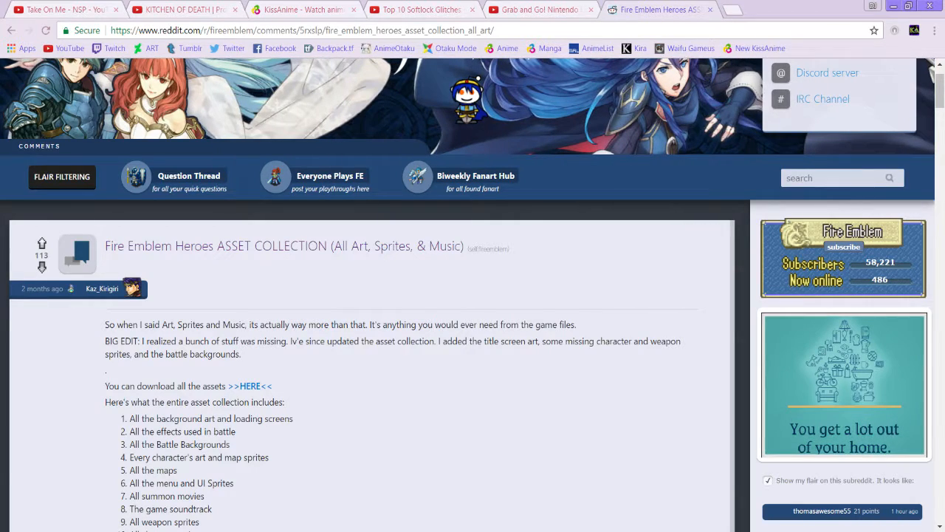
scroll(473, 295, "down", 1)
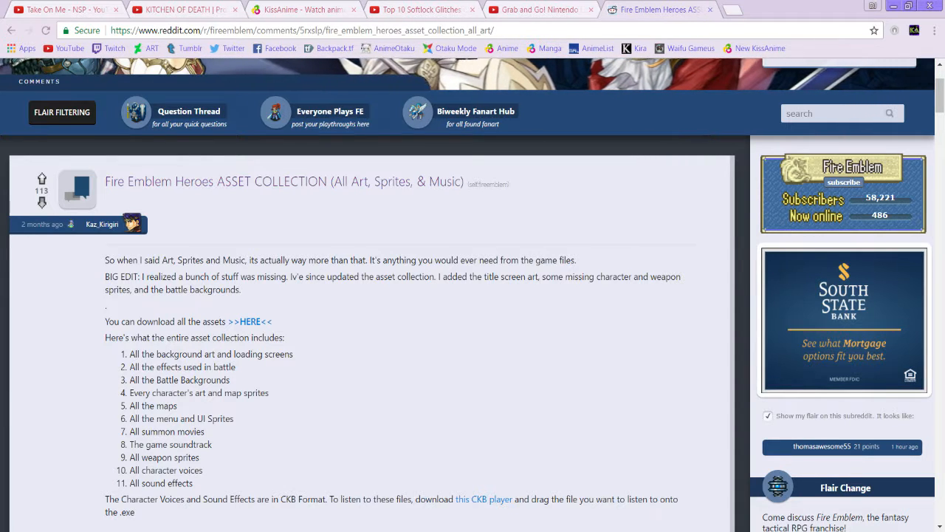
left_click(250, 321)
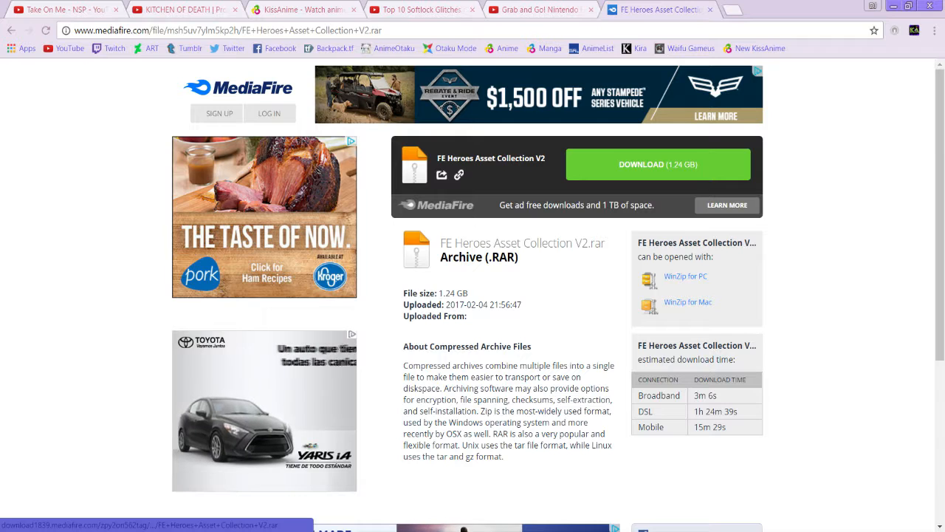
left_click(658, 165)
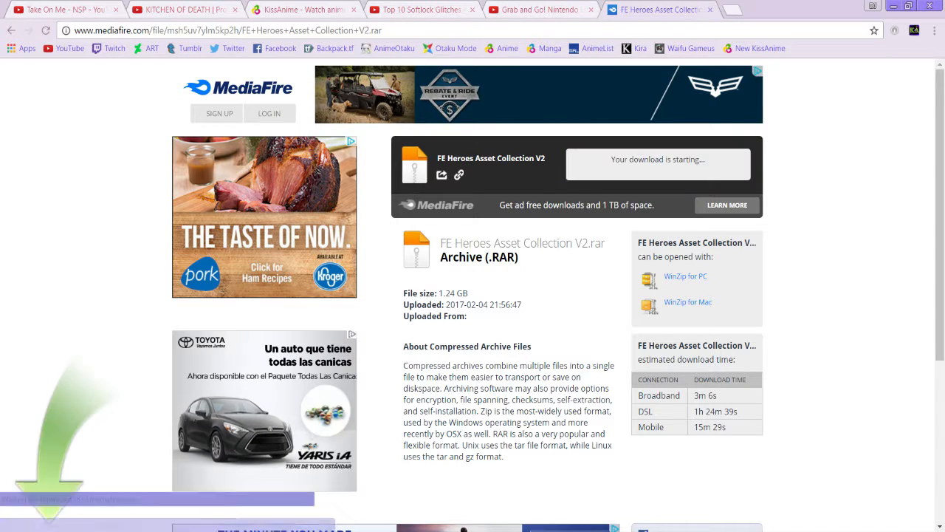
right_click(55, 510)
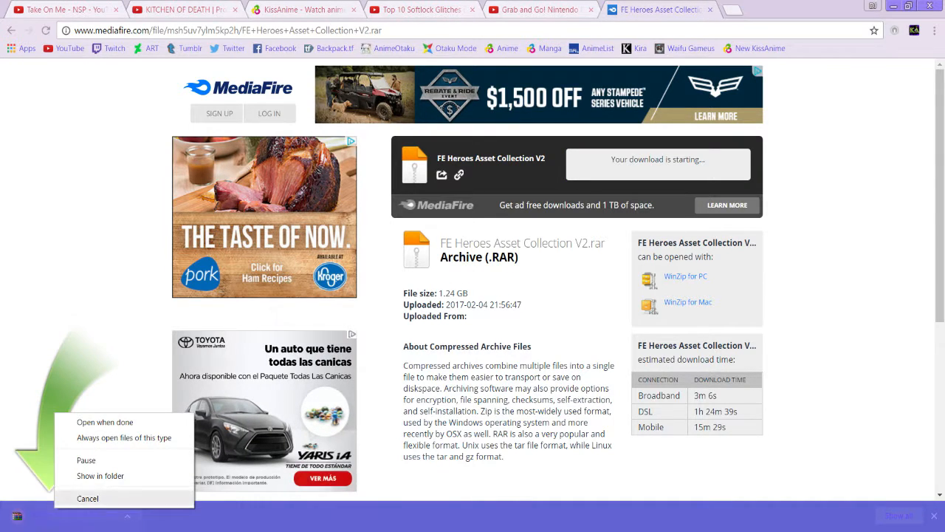
left_click(88, 499)
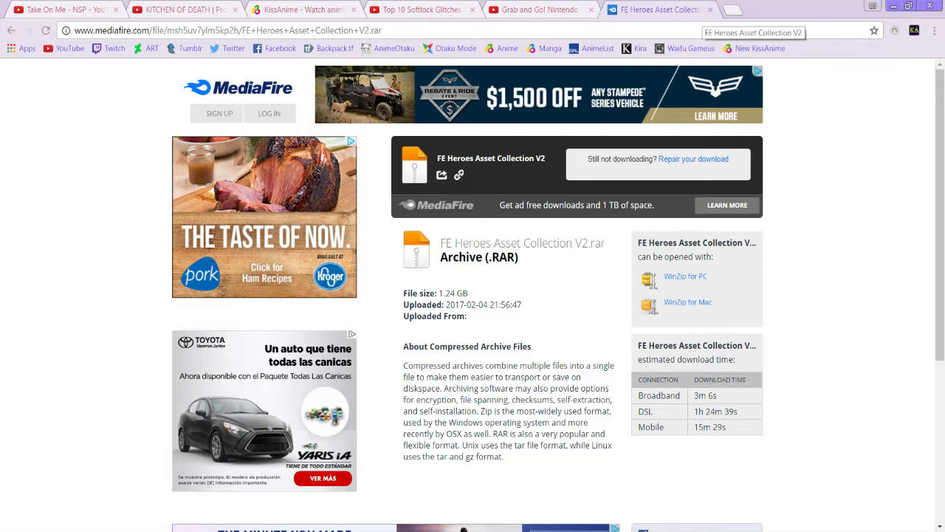
- Switch to Photoshop, hide the Jaffar artwork on Layer 3, and apply a 15 px Field Blur to the stone background on Layer 1
key("alt+Tab")
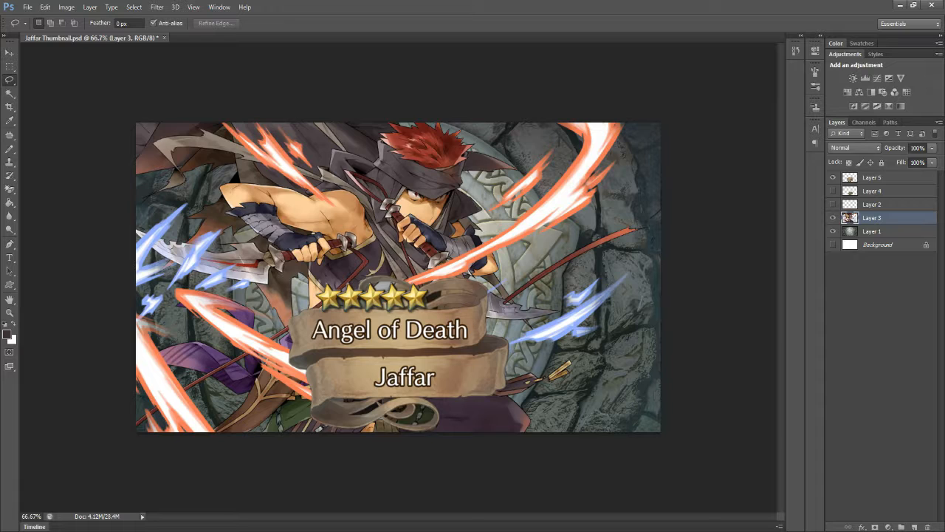
left_click(834, 218)
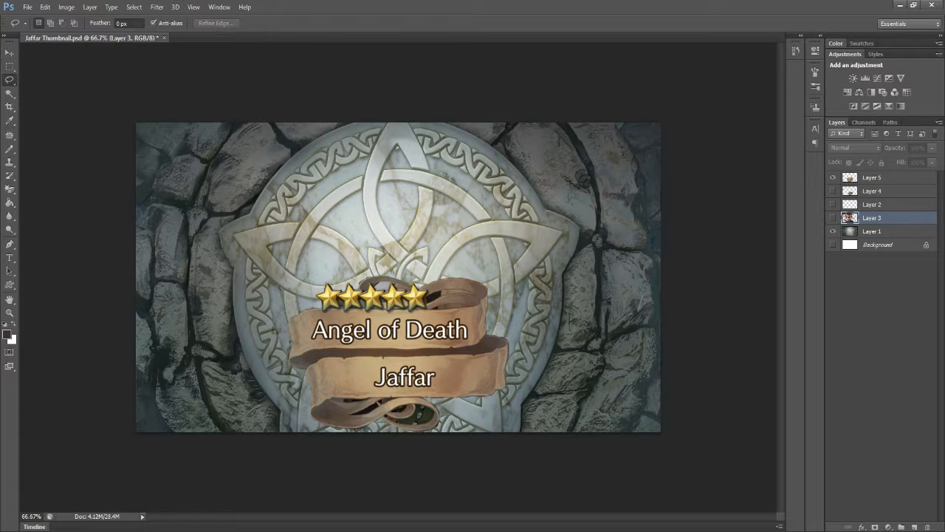
left_click(872, 231)
left_click(157, 6)
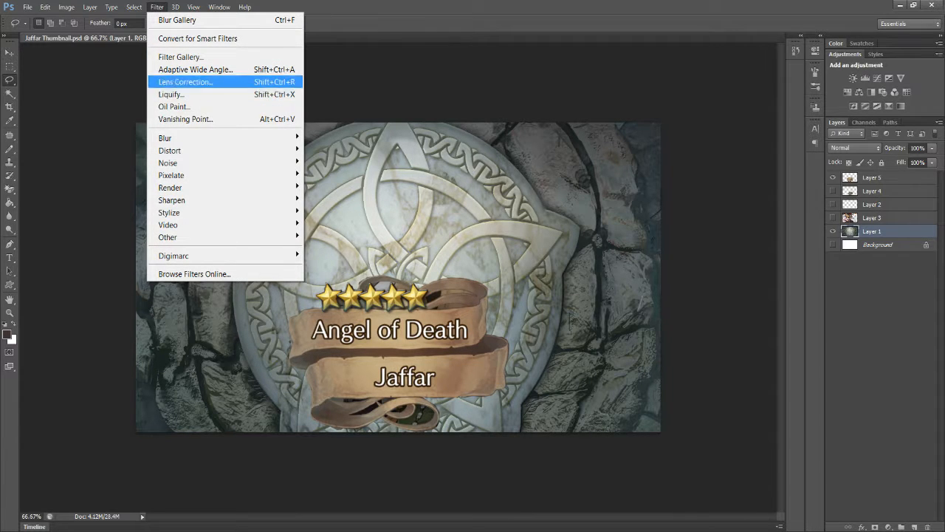
mouse_move(185, 138)
left_click(330, 138)
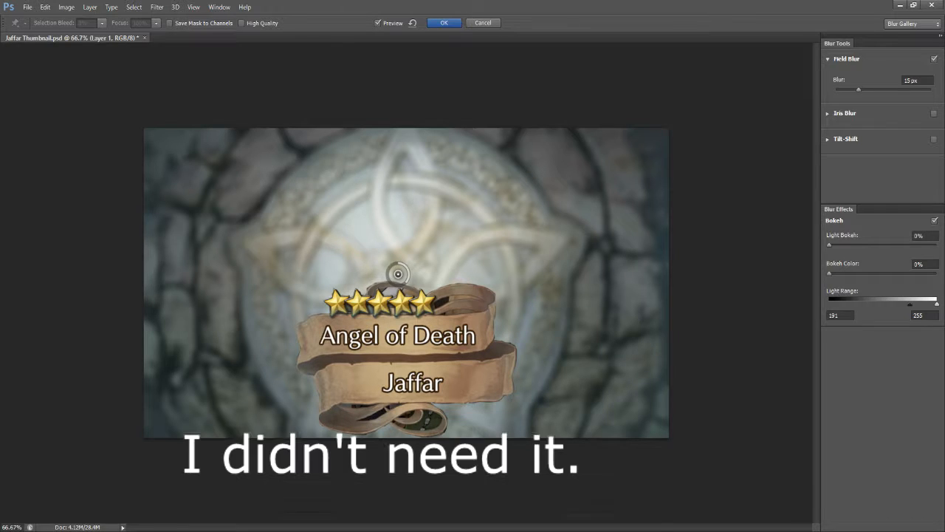
key("Return")
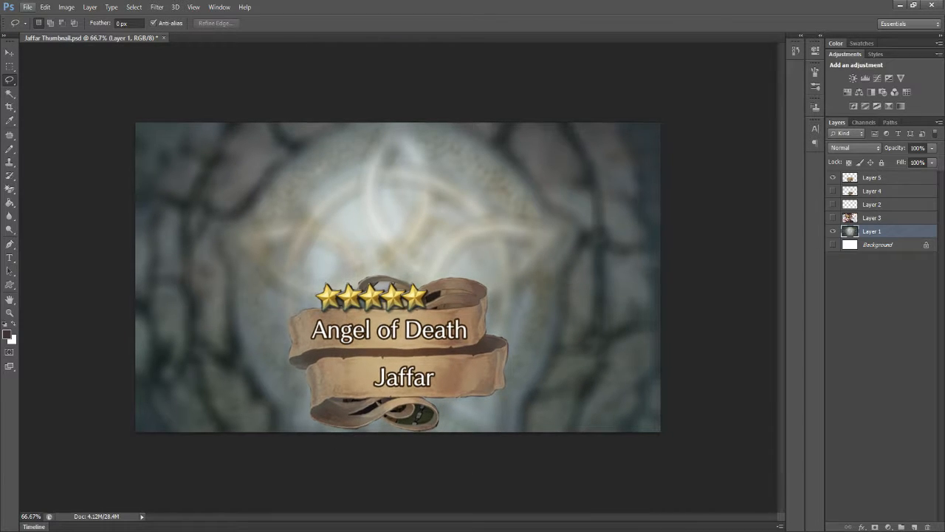
- Open the image Reinhardt.png from the Pictures folder
left_click(28, 7)
left_click(42, 33)
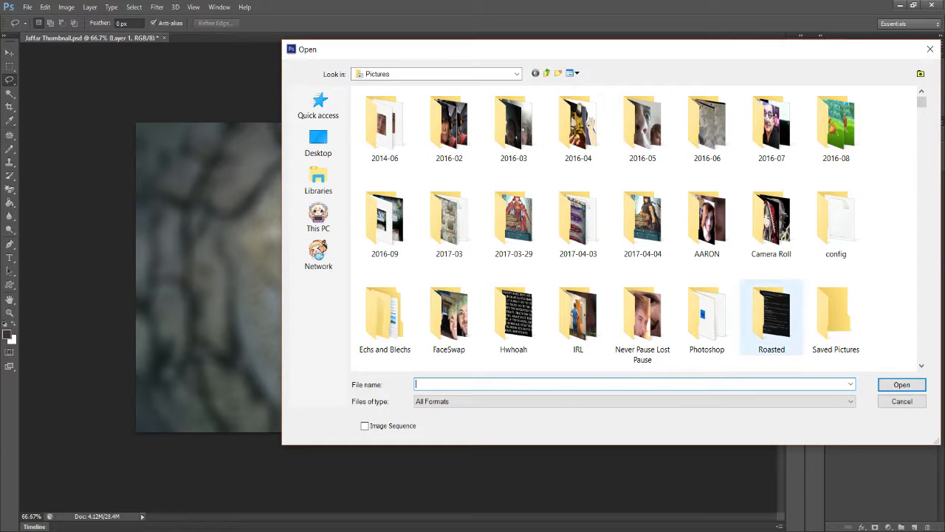
type("rei")
key("Down")
key("Down")
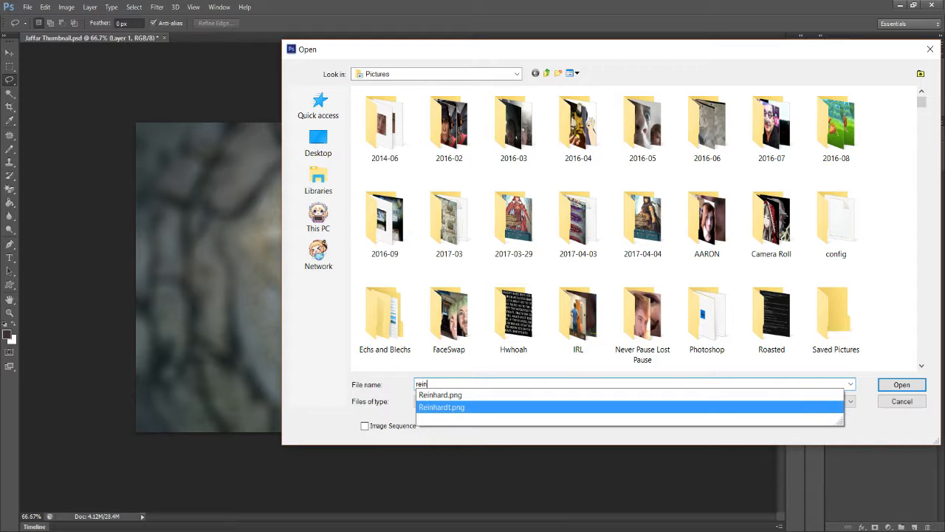
key("Return")
key("Return")
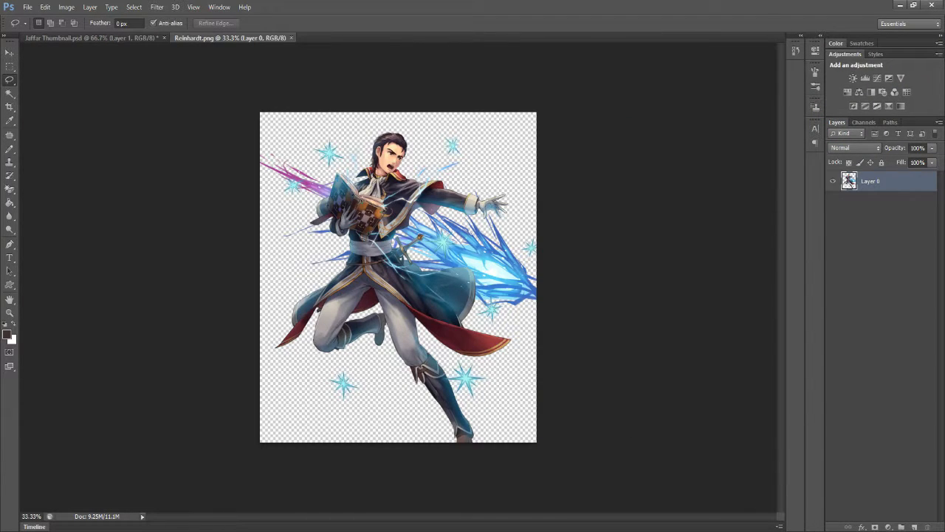
- Cut the whole Reinhardt artwork and paste it into Jaffar Thumbnail.psd directly above the blurred background layer
key("ctrl+a")
key("ctrl+x")
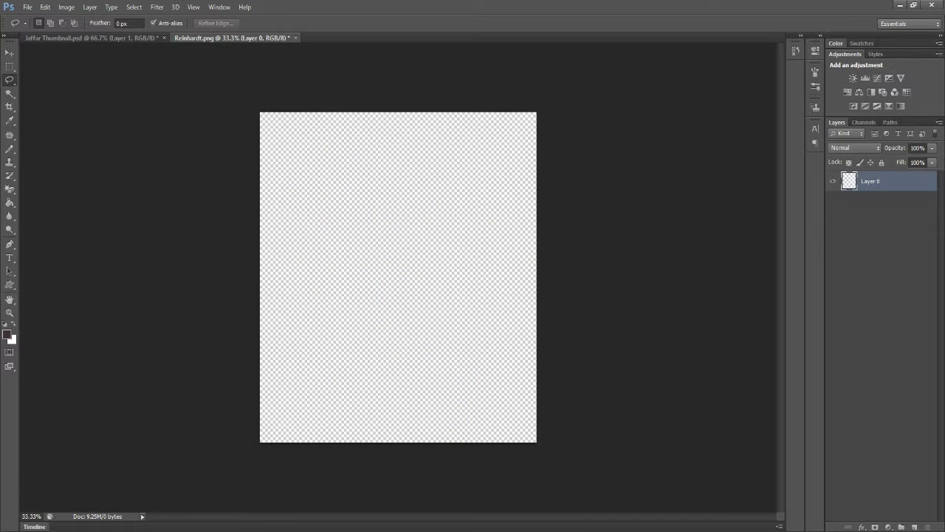
left_click(92, 37)
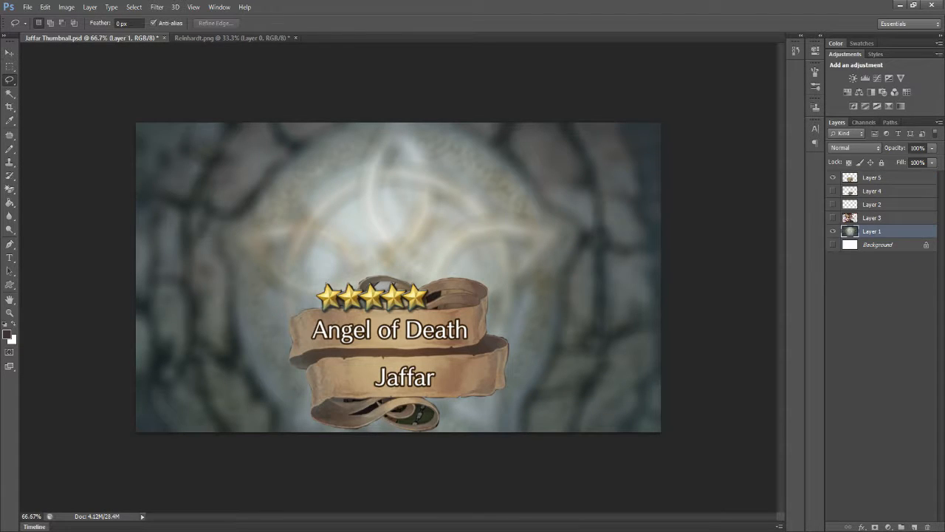
key("ctrl+v")
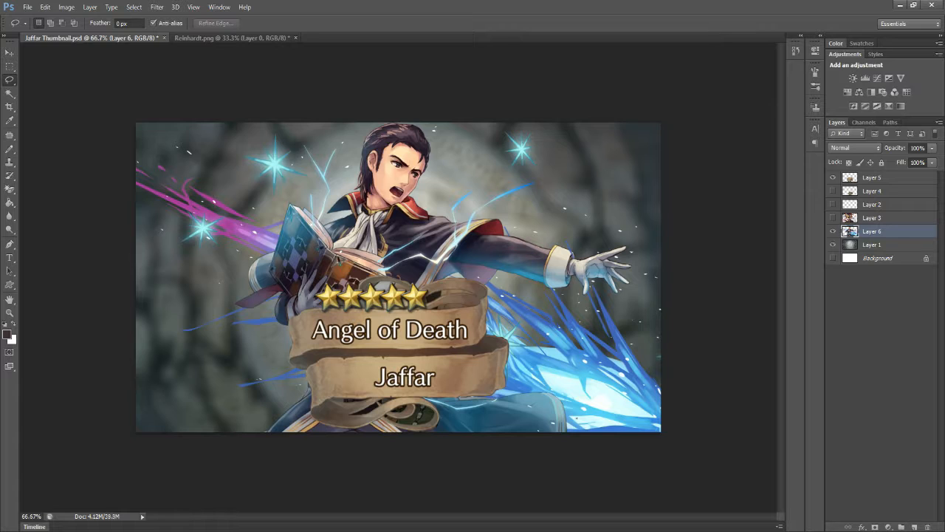
- Enlarge and reposition the pasted Reinhardt artwork so his upper body and outstretched arm fill the thumbnail
key("ctrl+t")
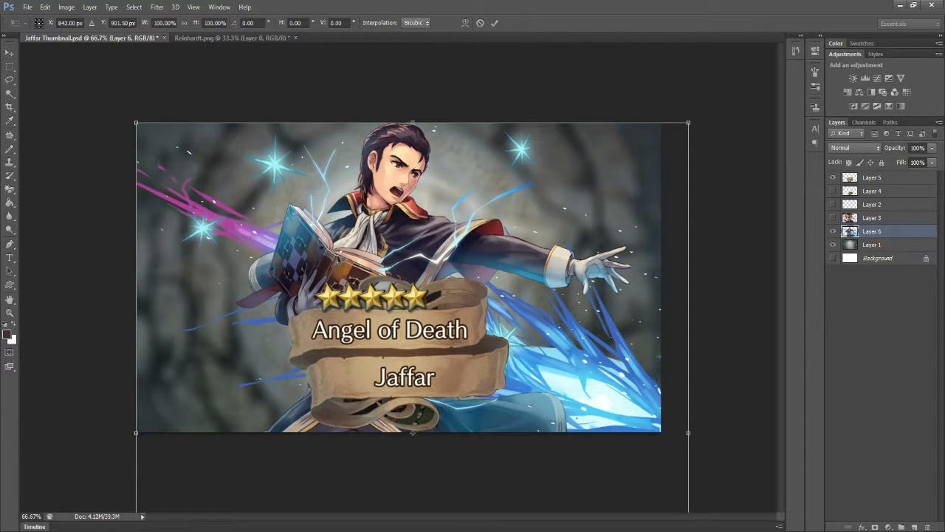
key("Return")
key("l")
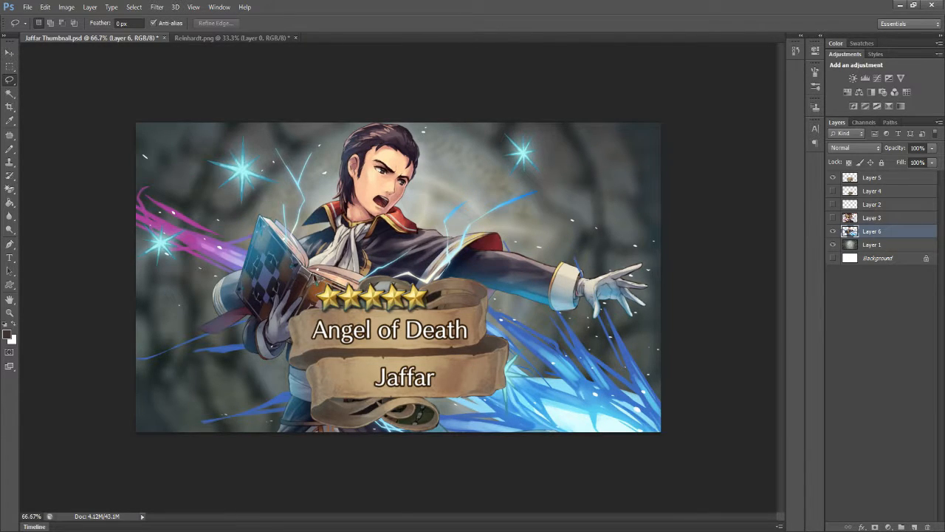
- Cut the "Angel of Death Jaffar" banner and stars out of Layer 5
left_click(873, 178)
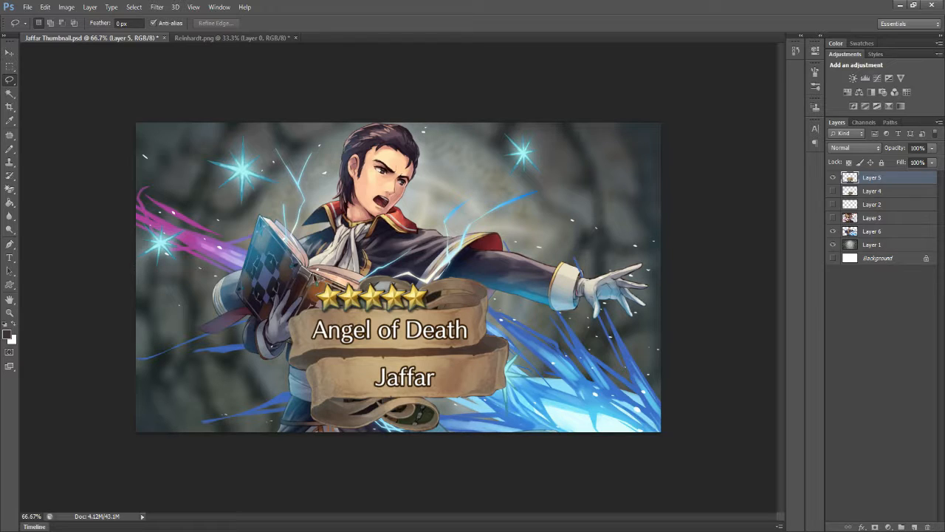
left_click(850, 177, "ctrl")
key("ctrl+x")
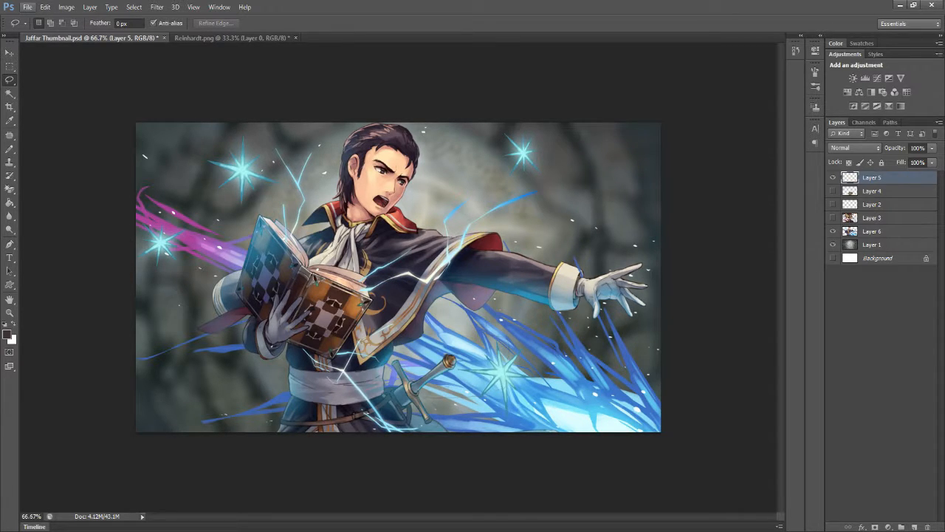
left_click(28, 7)
left_click(41, 30)
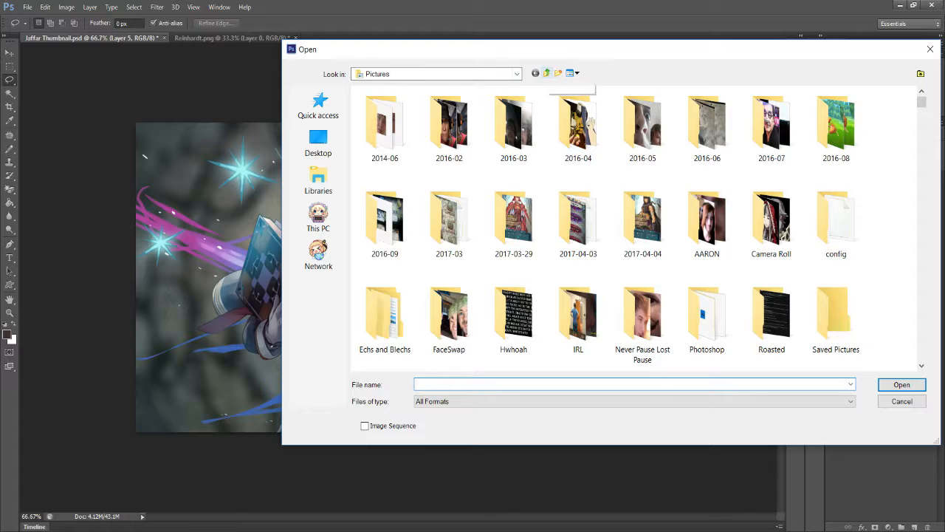
left_click(547, 73)
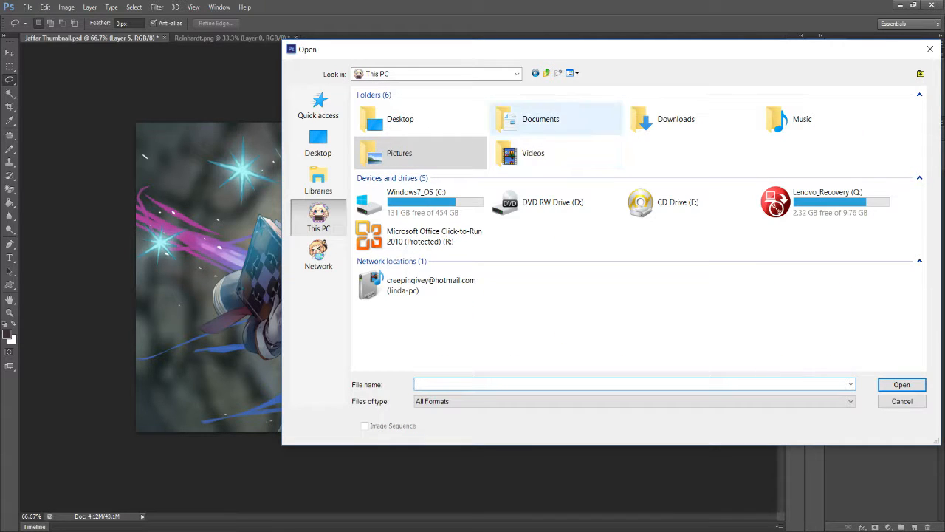
left_click(676, 119)
double_click(676, 119)
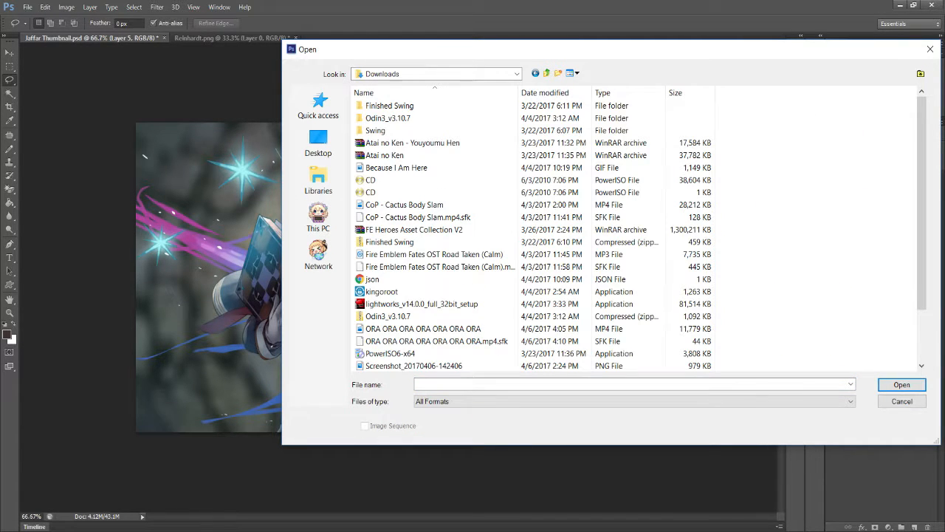
left_click(415, 366)
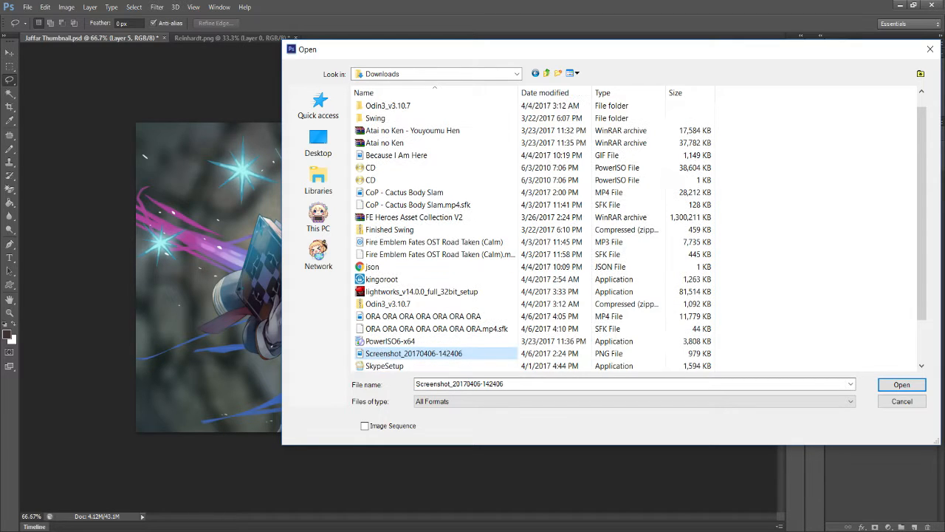
key("Return")
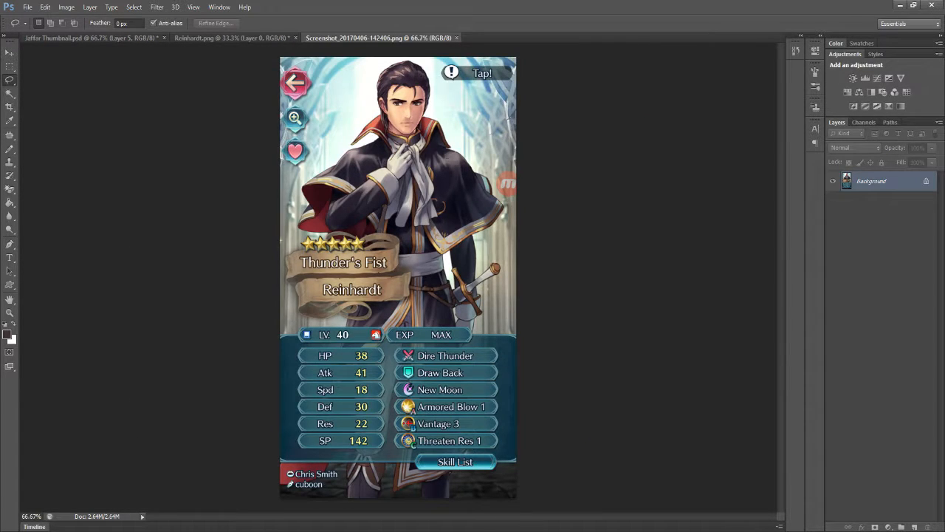
- Paste the cut Jaffar banner into the screenshot, move it with Free Transform, and return to the Jaffar Thumbnail.psd document
key("ctrl+v")
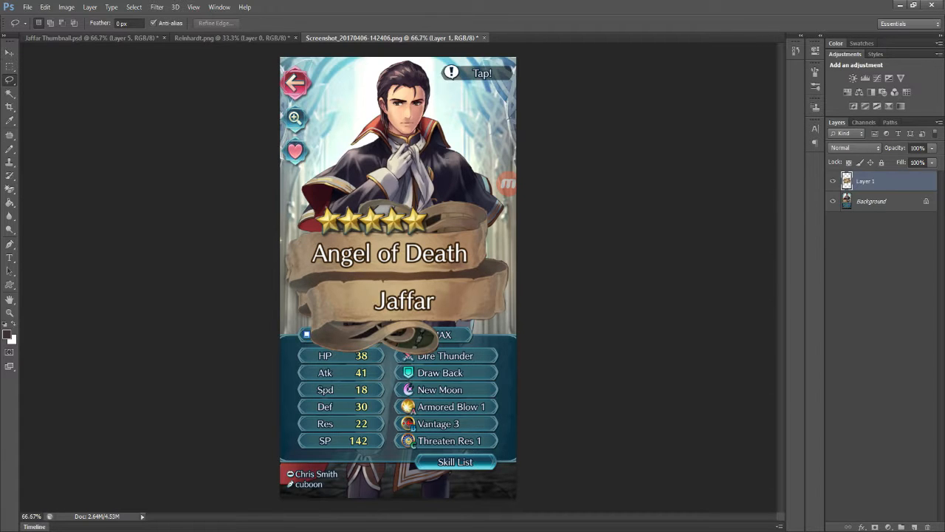
key("ctrl+t")
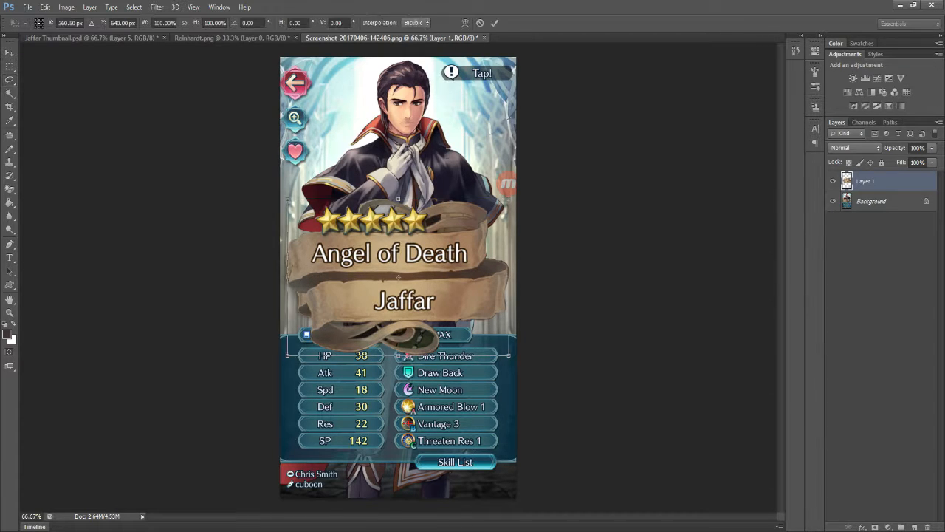
left_click_drag(440, 237, 554, 225)
key("ctrl+Tab")
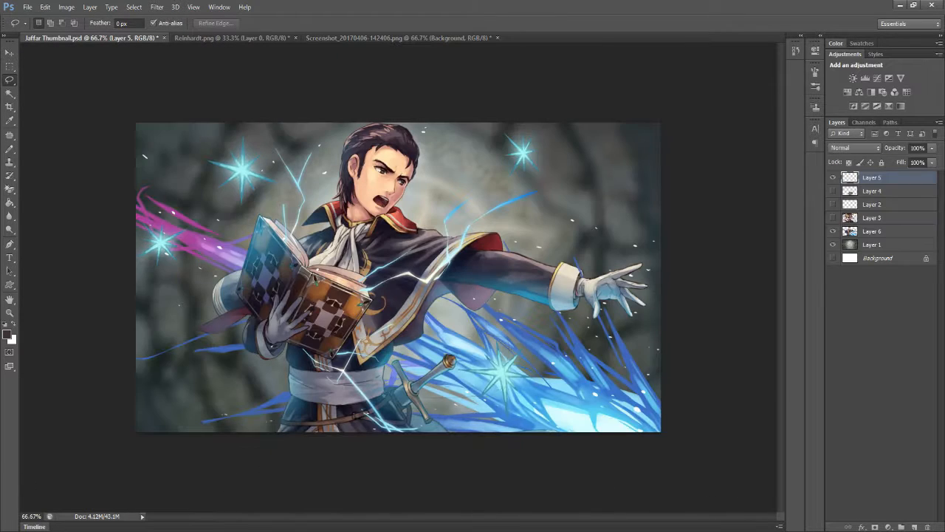
- Paste the "Thunder's Fist Reinhardt" banner, enlarge it to about 152%, and place it at the bottom centre of the thumbnail
key("ctrl+v")
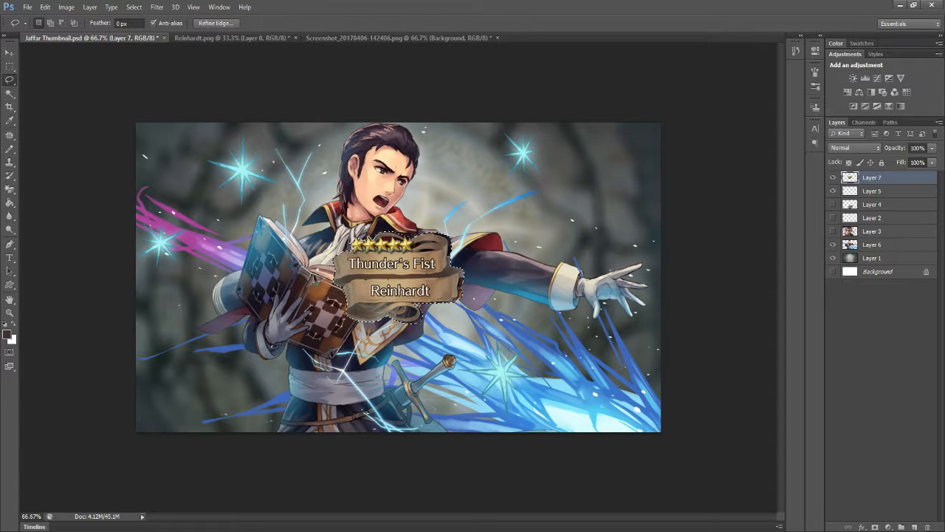
key("ctrl+t")
left_click_drag(464, 230, 533, 183)
left_click_drag(448, 246, 394, 340)
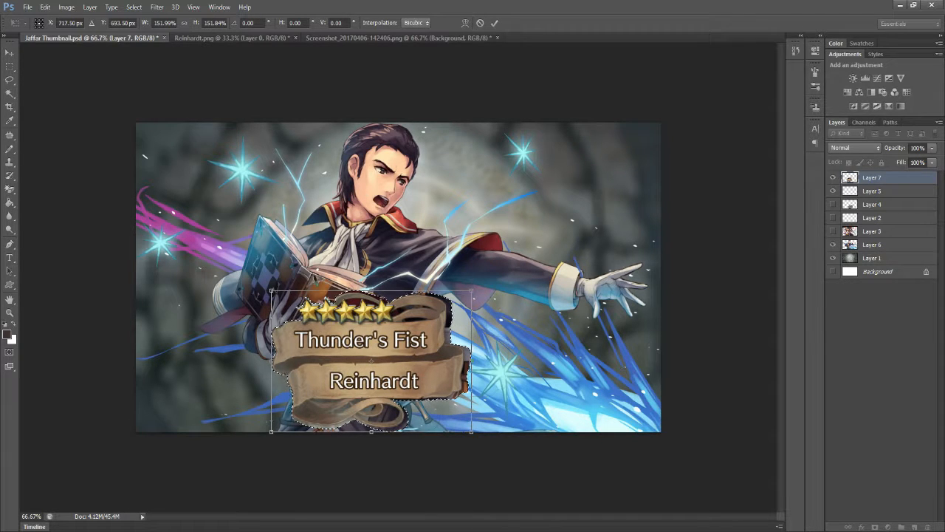
key("Return")
- Erase the leftover screenshot artwork around the banner's outer edges with the Eraser at a 29 px brush size
key("e")
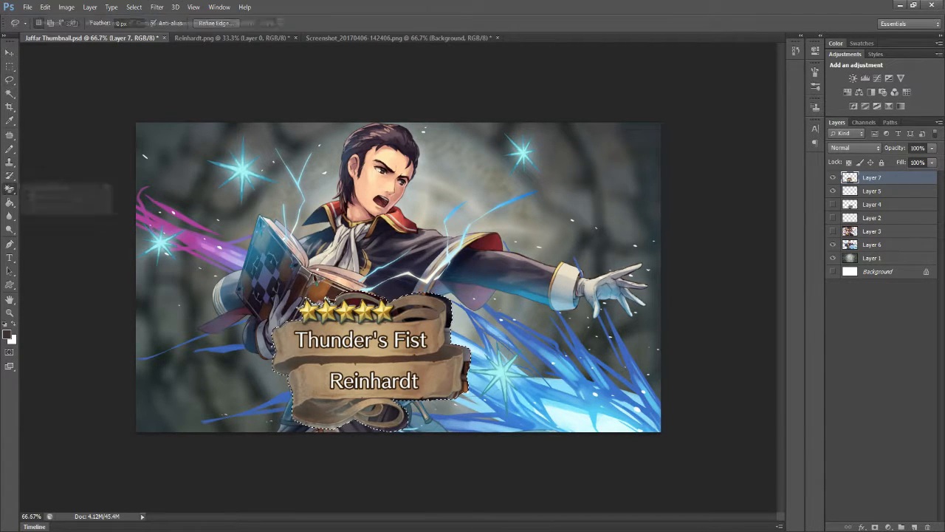
left_click(49, 24)
type("29")
key("Return")
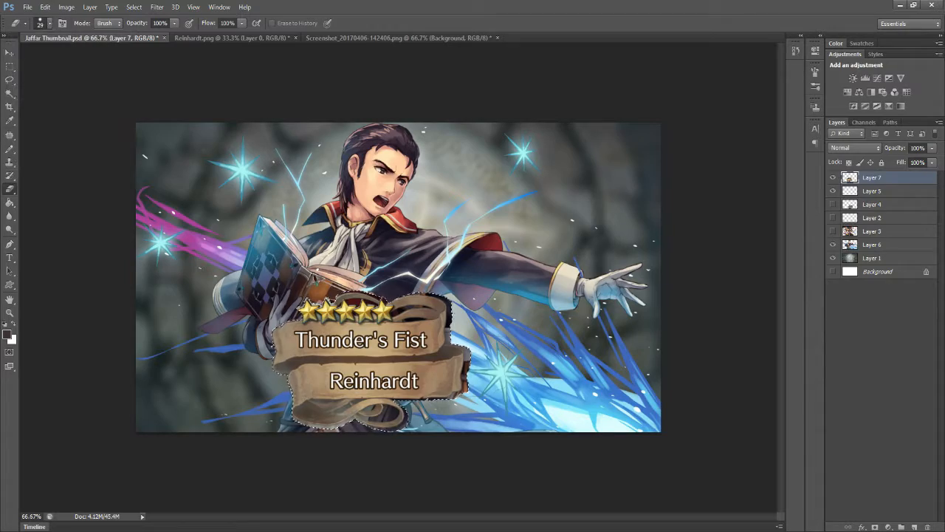
left_click(23, 517)
type("166.67")
key("Return")
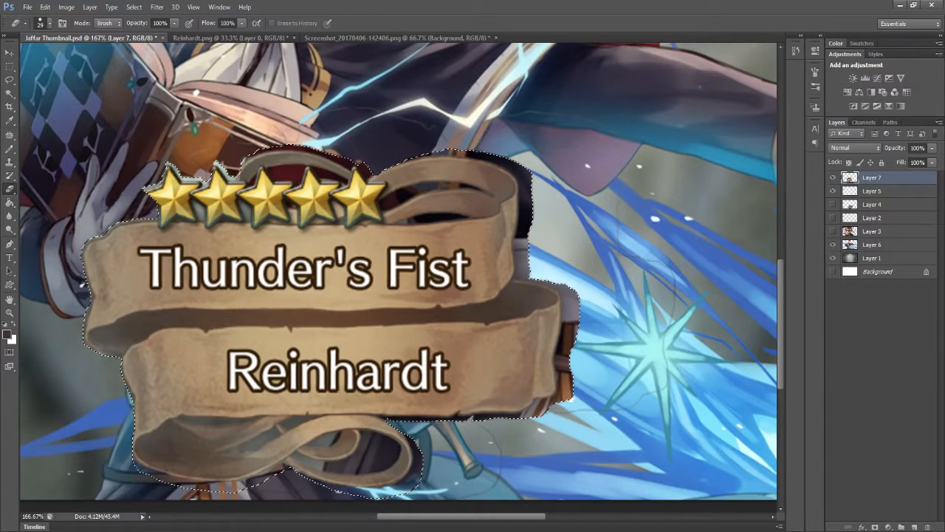
left_click(397, 38)
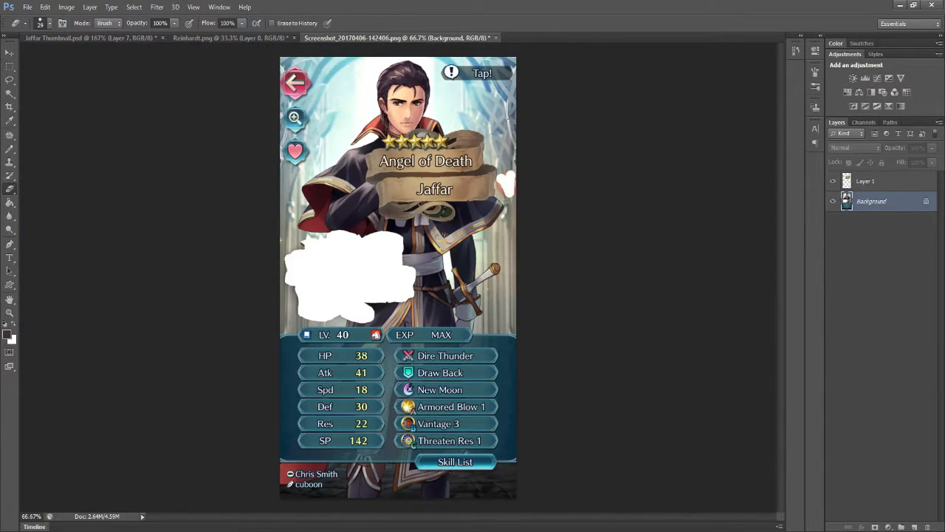
left_click(92, 37)
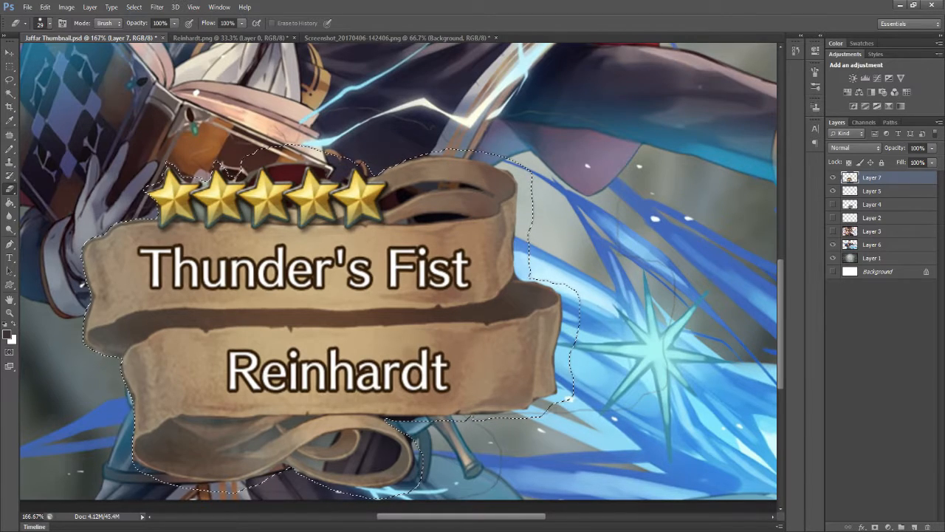
- Clear the dark gaps inside the banner's ribbon loops with the Magic Eraser and touch up leftovers with a 15 px Eraser
right_click(11, 178)
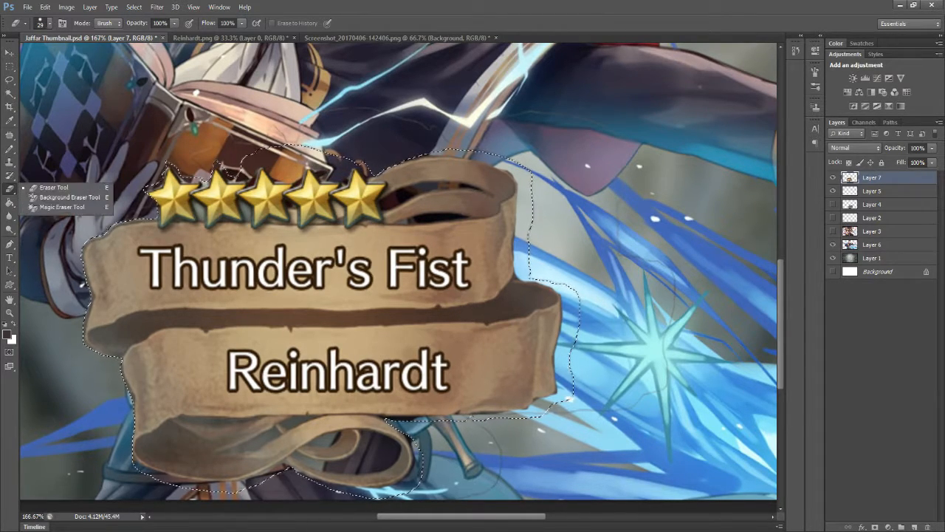
left_click(44, 210)
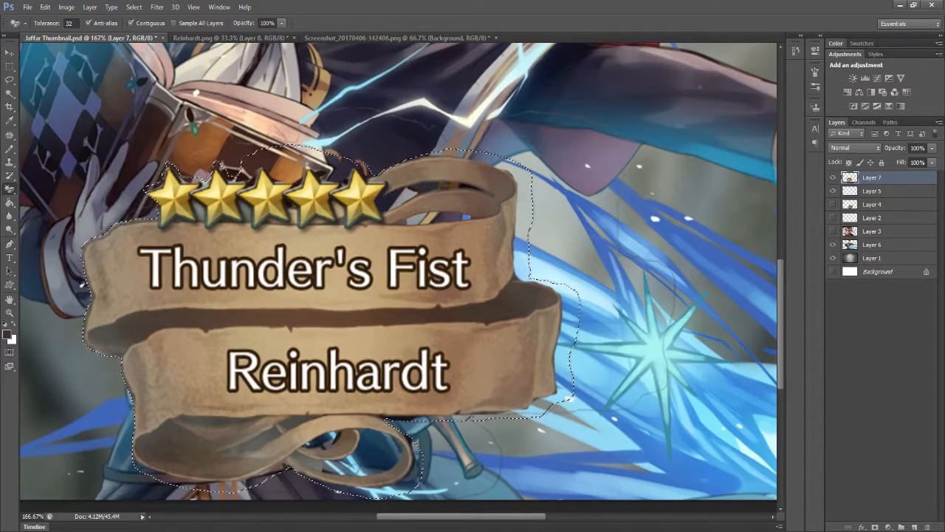
right_click(9, 189)
left_click(45, 188)
left_click(50, 23)
type("15")
key("Return")
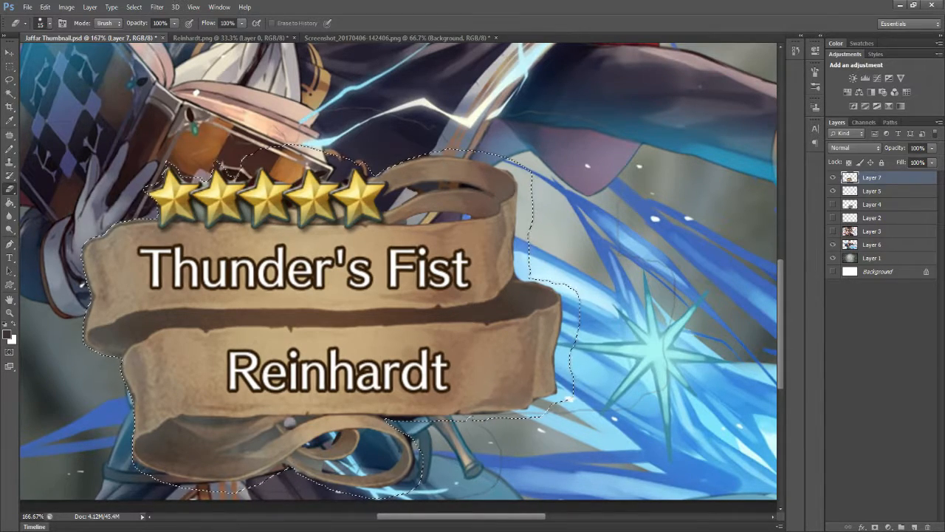
- Erase the small remnants between the stars and inside the lower ribbon loops with a 6 px Eraser, and deselect
left_click(50, 24)
type("6")
key("Return")
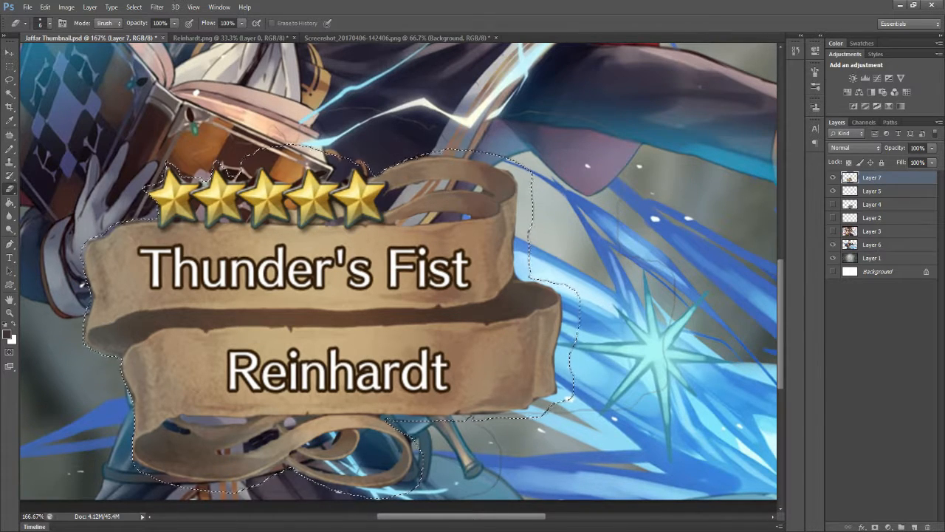
key("Return")
key("Return")
key("ctrl+d")
key("l")
key("Return")
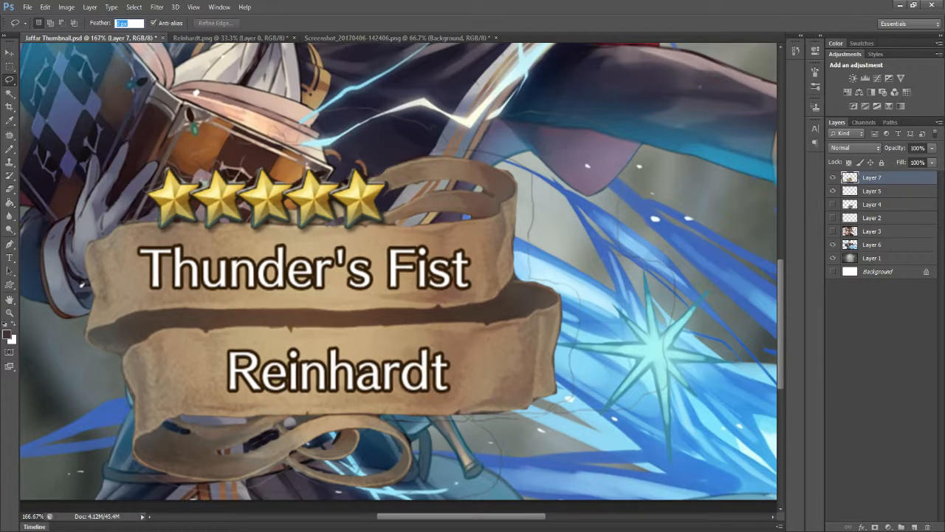
- Check which layer holds the stray outline around the banner and hide Layer 5
left_click(849, 244)
left_click(849, 245, "ctrl")
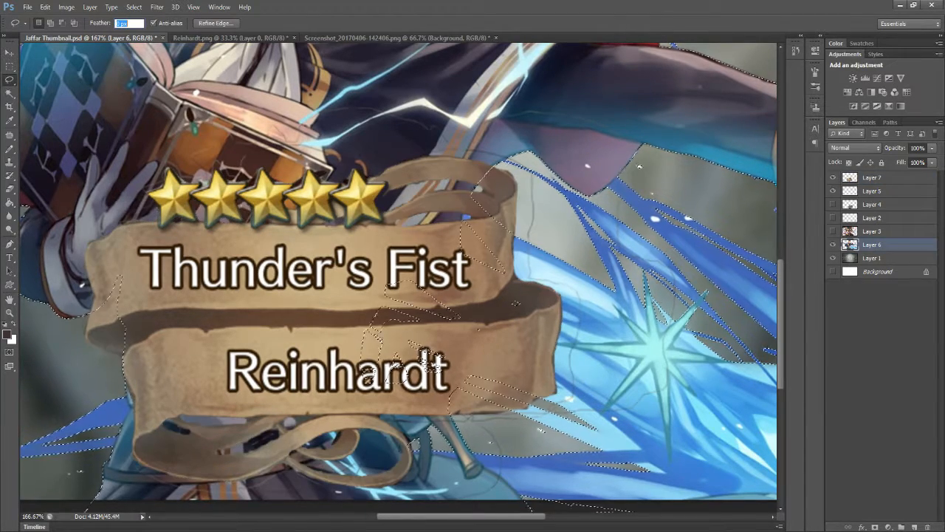
left_click(849, 257)
left_click(849, 258, "ctrl")
key("e")
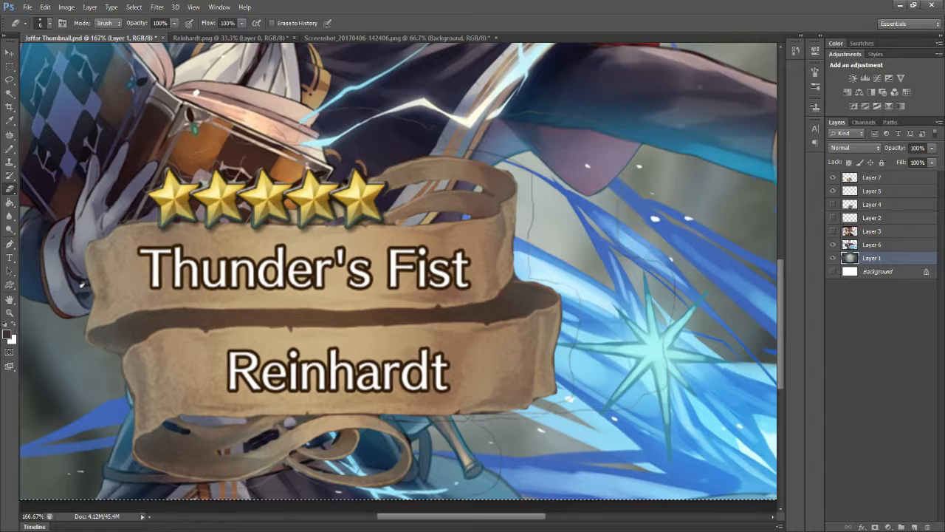
left_click(872, 178)
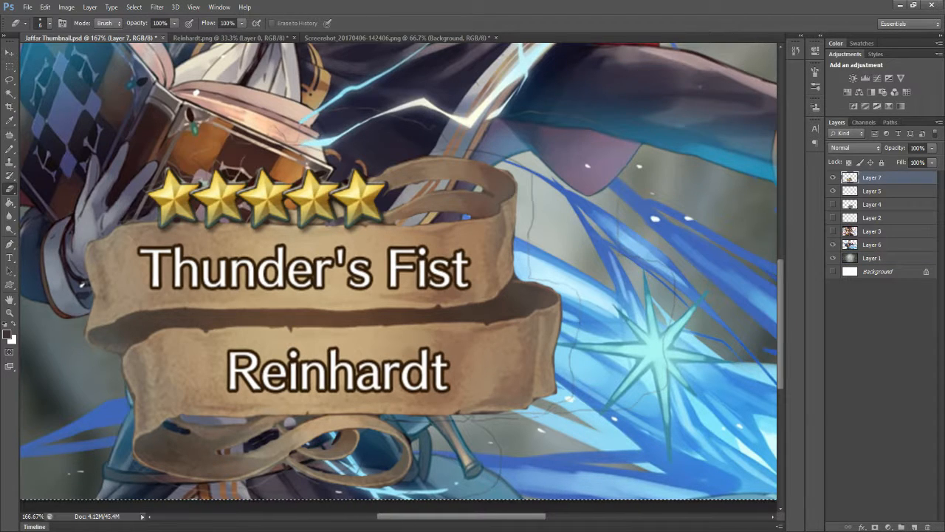
left_click(872, 191)
left_click(833, 191)
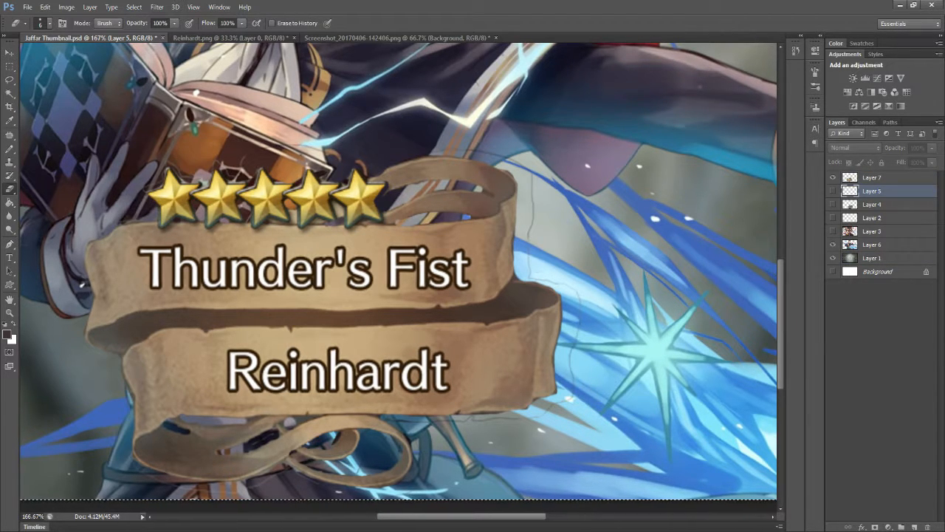
- Erase the faint outline beside and below the banner on Layer 7 and clear the selection
left_click(872, 178)
mouse_move(532, 189)
left_mouse_down()
mouse_move(529, 264)
mouse_move(554, 281)
mouse_move(572, 358)
mouse_move(563, 402)
mouse_move(474, 420)
mouse_move(399, 421)
left_mouse_up()
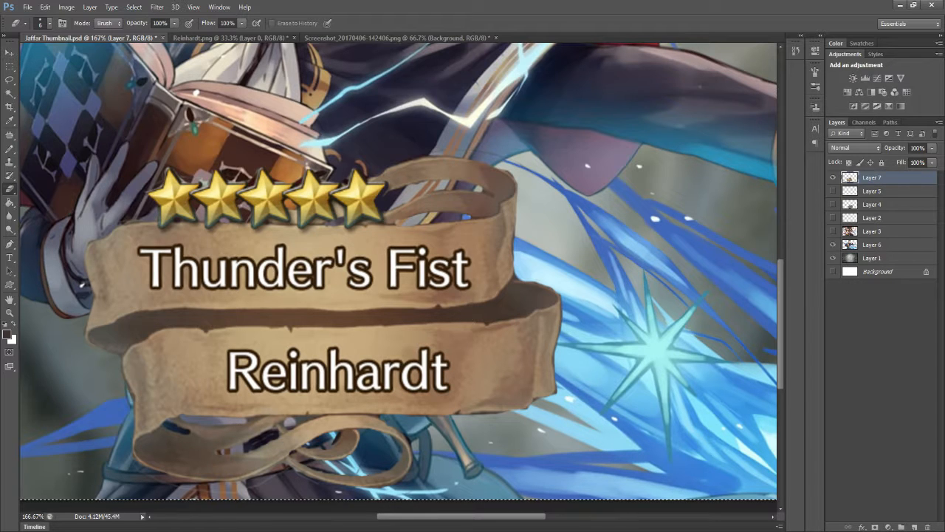
key("m")
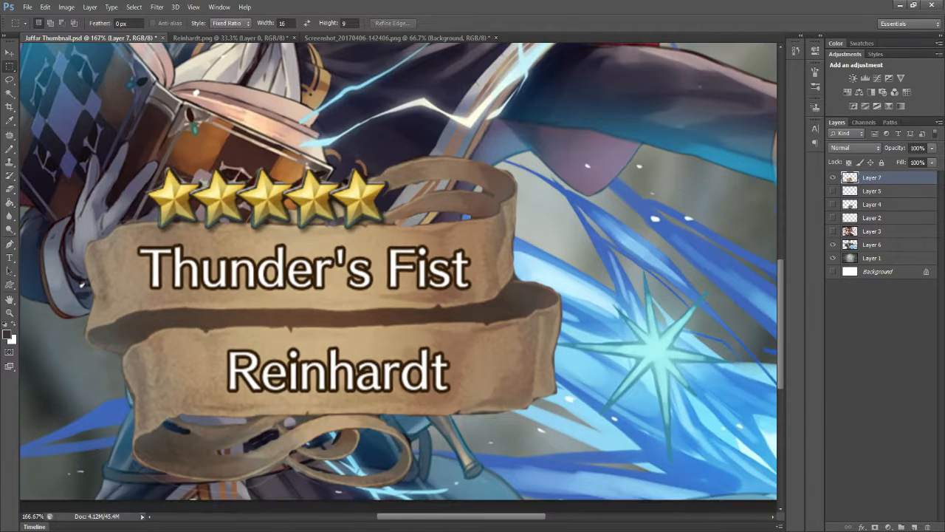
key("ctrl+minus")
key("ctrl+minus")
- Open Overwatch.png and cut out the armoured character's helmet with the Lasso tool
left_click(27, 7)
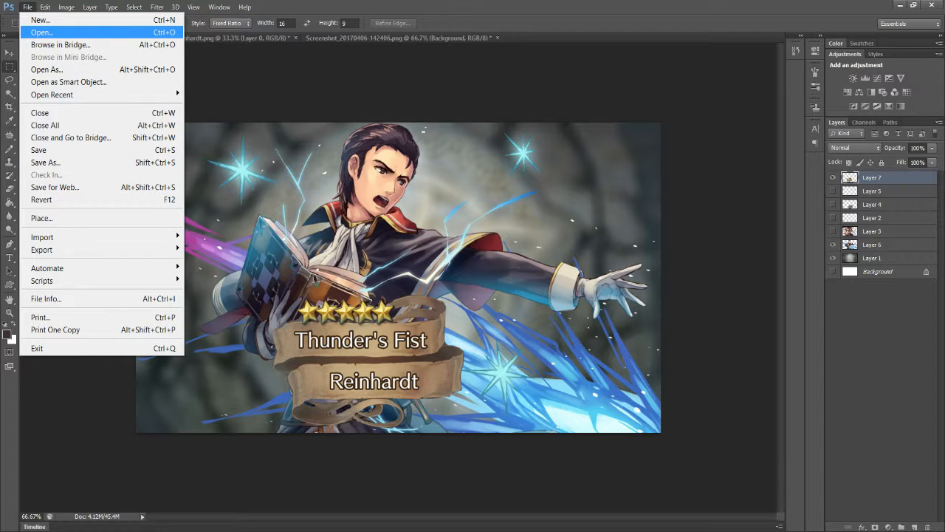
left_click(42, 33)
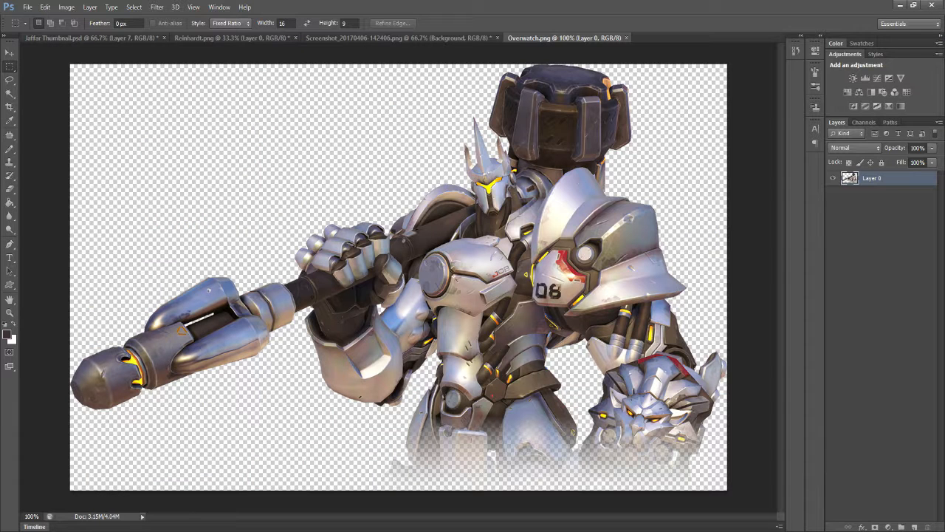
key("l")
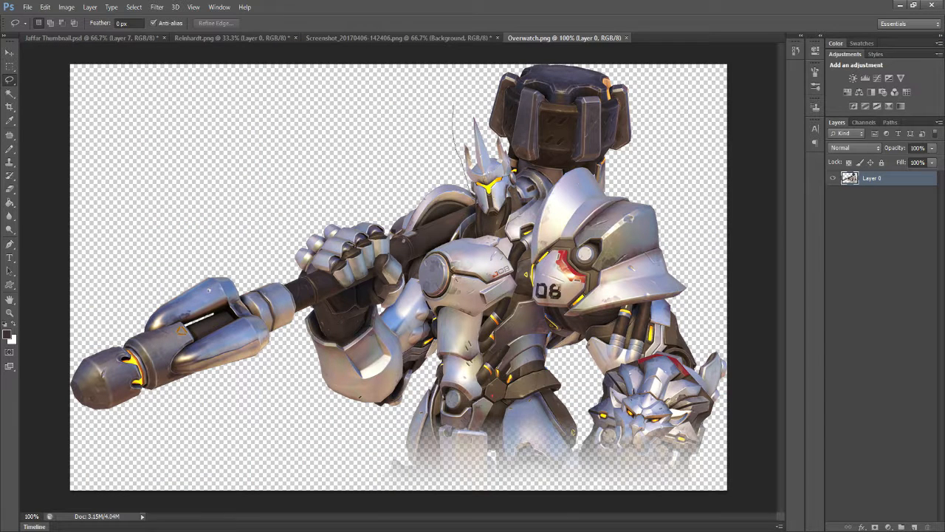
mouse_move(469, 190)
left_mouse_down()
mouse_move(475, 214)
mouse_move(501, 235)
left_mouse_up()
mouse_move(500, 140)
left_mouse_down()
mouse_move(471, 105)
mouse_move(454, 105)
left_mouse_up()
key("ctrl+x")
- Paste the helmet into Jaffar Thumbnail.psd, tilt it to the left, and tuck it into the artwork's lower-right corner
key("ctrl+shift+Tab")
key("ctrl+shift+Tab")
key("ctrl+shift+Tab")
key("ctrl+shift+Tab")
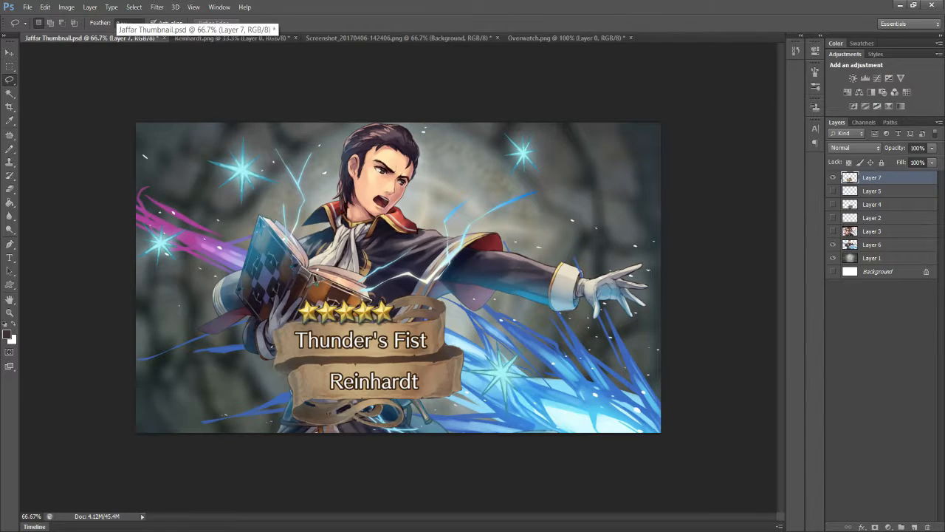
key("ctrl+v")
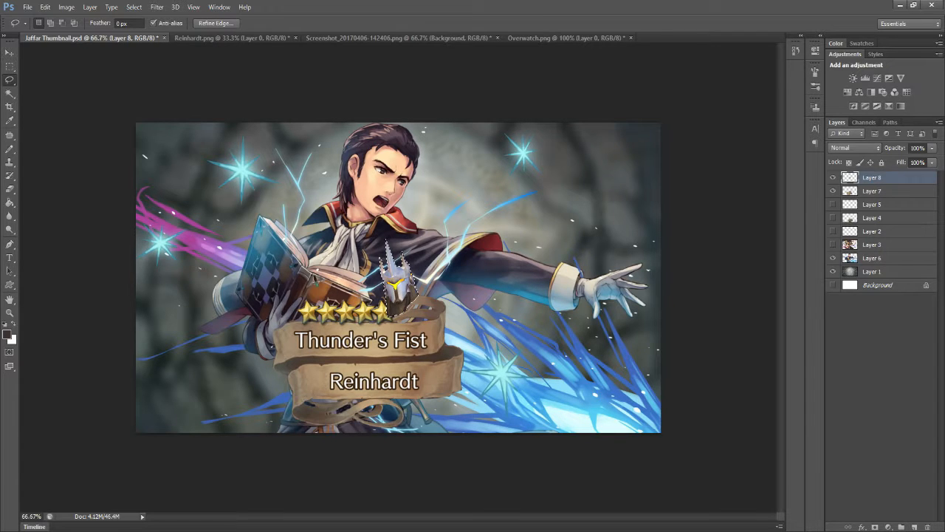
key("ctrl+t")
left_click_drag(407, 266, 602, 194)
left_click_drag(640, 148, 591, 127)
left_click_drag(598, 187, 655, 403)
key("Return")
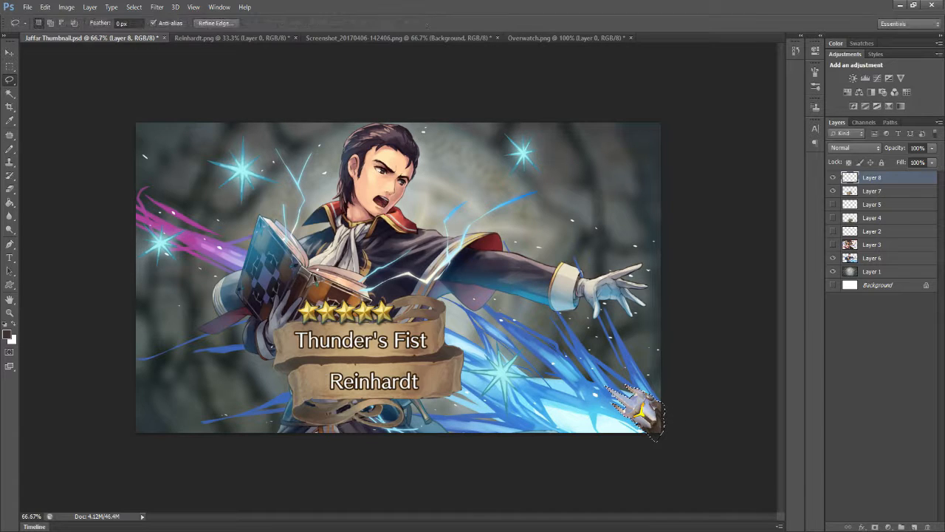
key("ctrl+d")
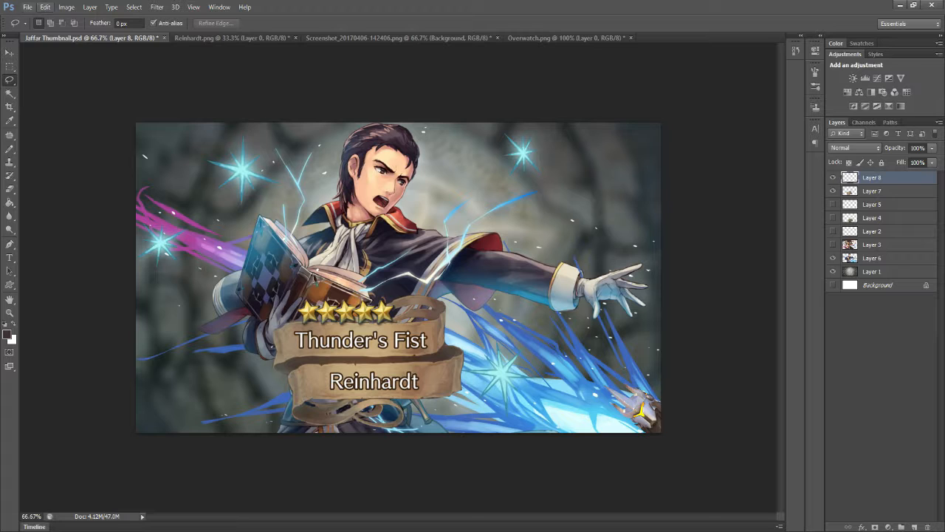
- Open the Reinhard image from the Pictures folder
left_click(27, 6)
key("Escape")
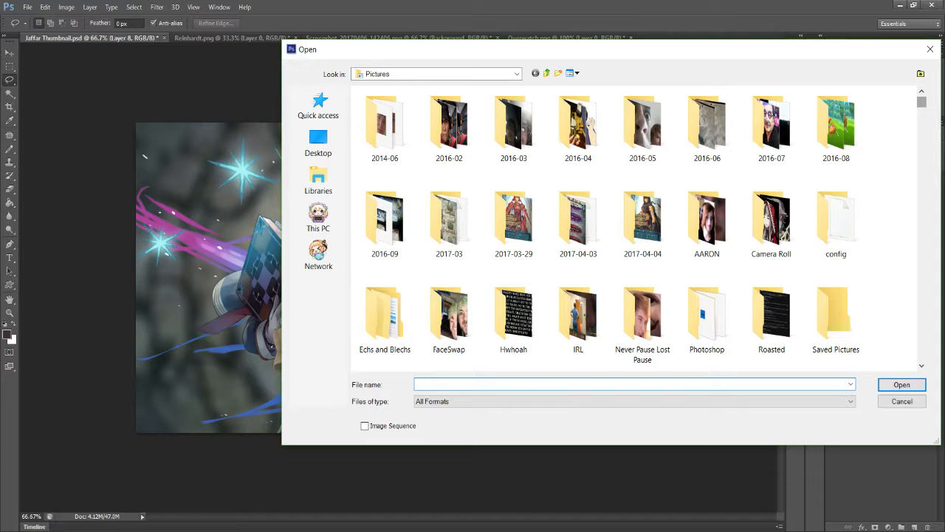
left_click_drag(922, 102, 922, 280)
left_click(385, 215)
left_click(902, 385)
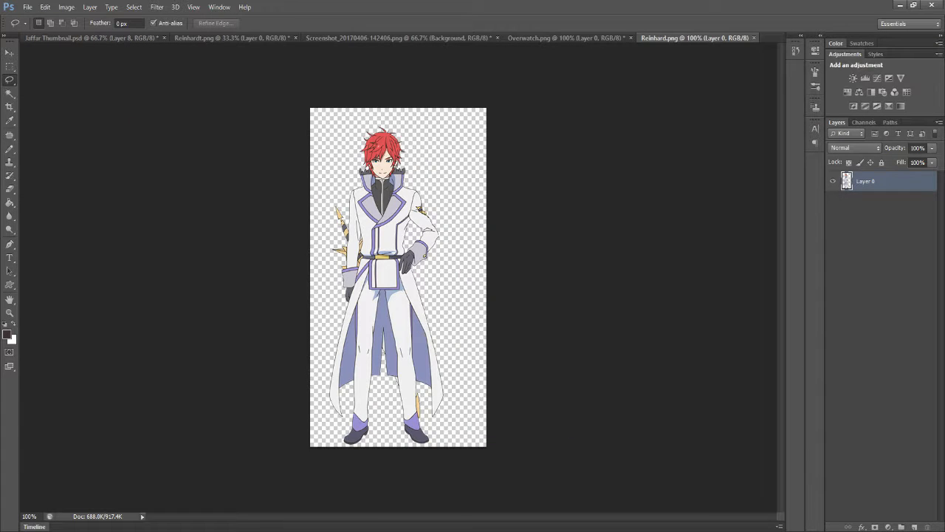
- Cut the red-haired character's head and shoulders out of Reinhard.png with a loose Lasso selection
mouse_move(356, 128)
left_mouse_down()
mouse_move(359, 164)
mouse_move(373, 120)
mouse_move(378, 203)
mouse_move(373, 117)
left_mouse_up()
key("ctrl+x")
key("ctrl+z")
key("ctrl+x")
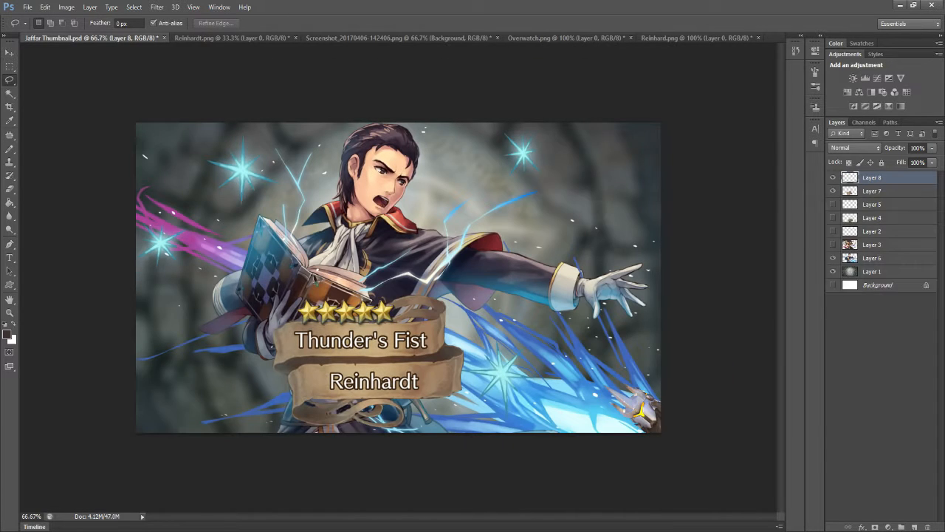
- Paste the red-haired head into Jaffar Thumbnail.psd, scale it to about 123%, rotate it about 33°, and place it in the artwork's lower-left corner
key("ctrl+v")
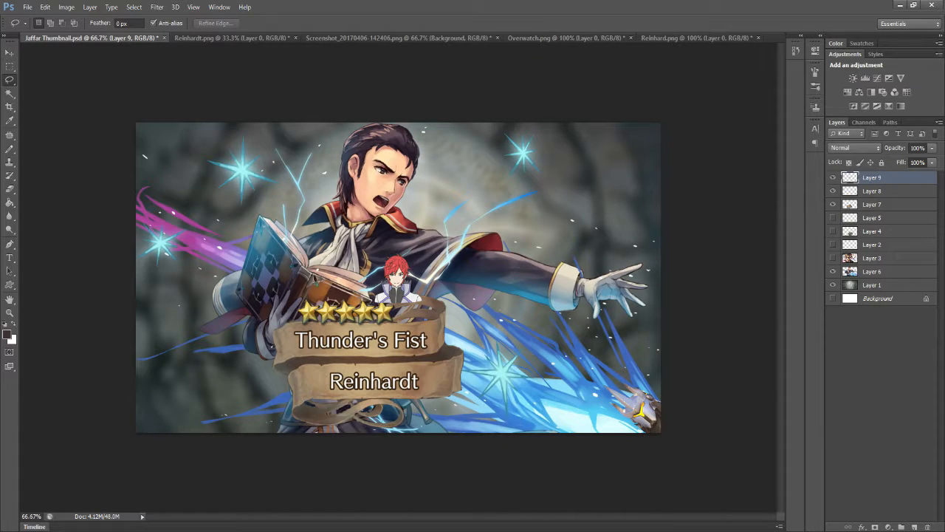
key("ctrl+t")
left_click_drag(398, 277, 236, 290)
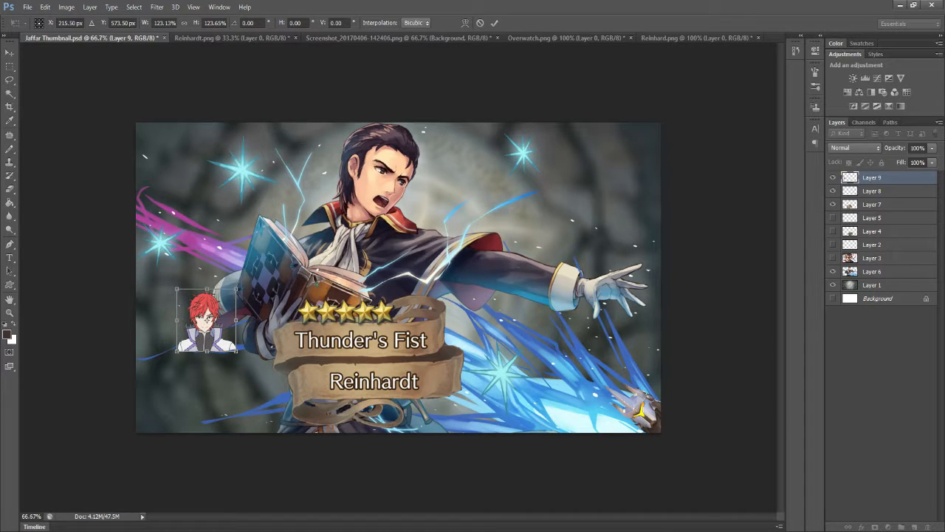
left_click_drag(206, 320, 194, 331)
left_click_drag(227, 293, 157, 407)
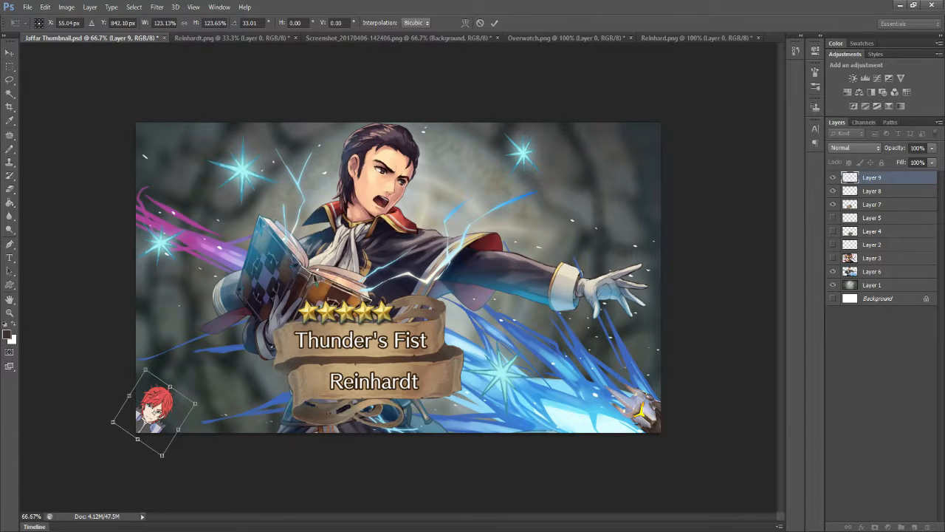
key("Return")
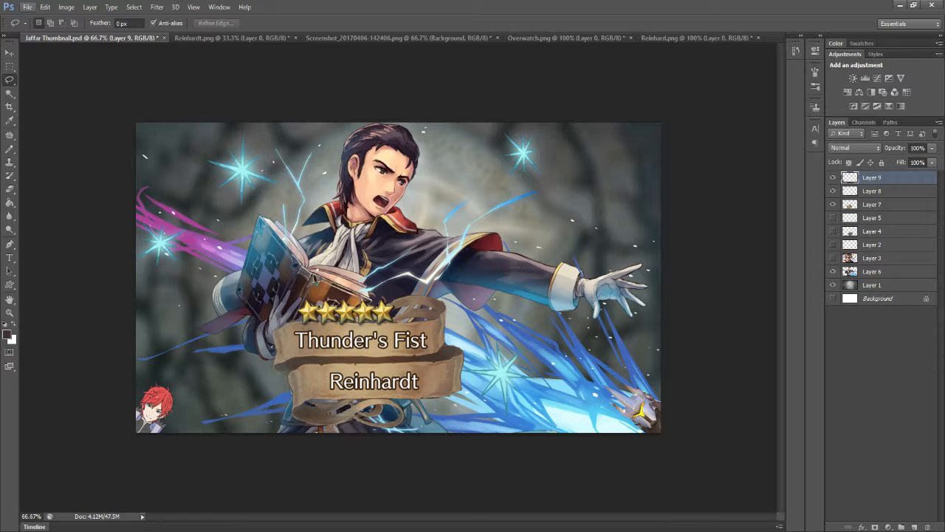
- Save the document as a new Photoshop file named Reinhardt Thumbnail in the Pictures folder
left_click(27, 6)
left_click(144, 158)
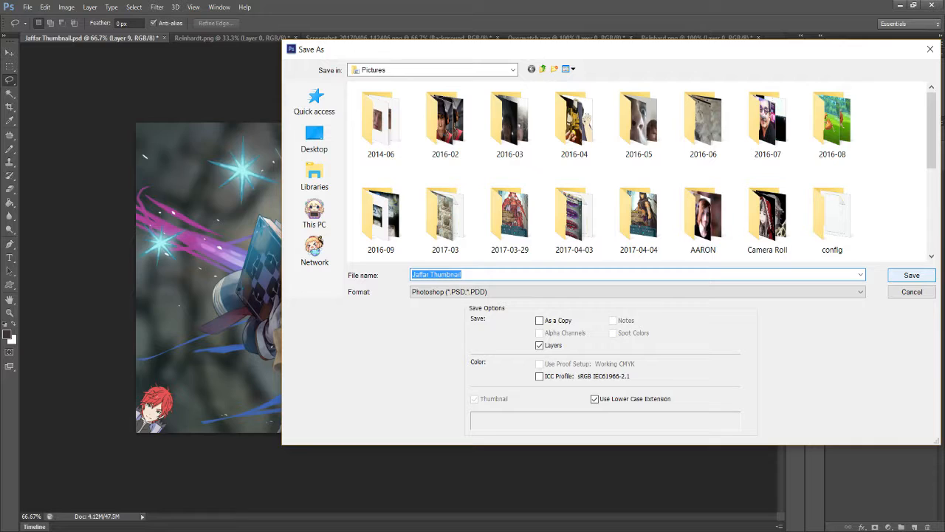
type("Reinh")
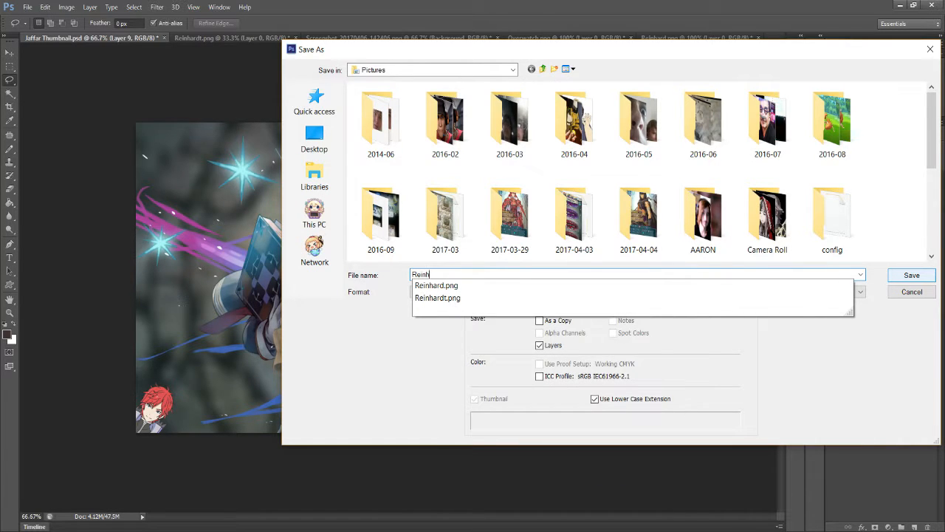
type("ardt Thumb")
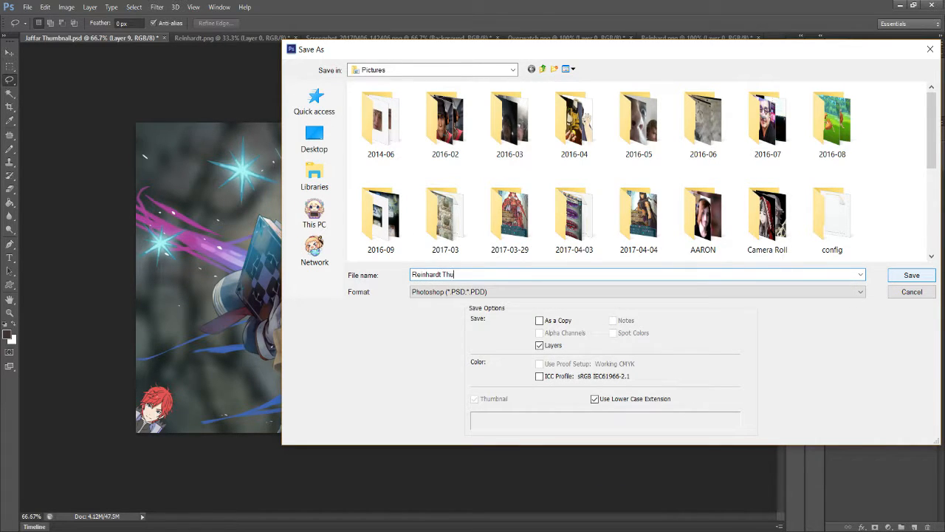
type("nail")
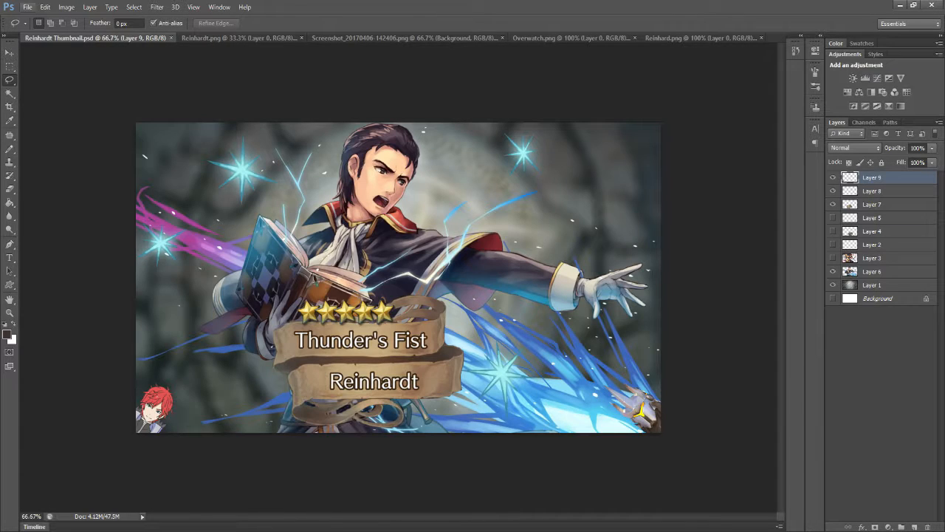
left_click(45, 7)
mouse_move(28, 7)
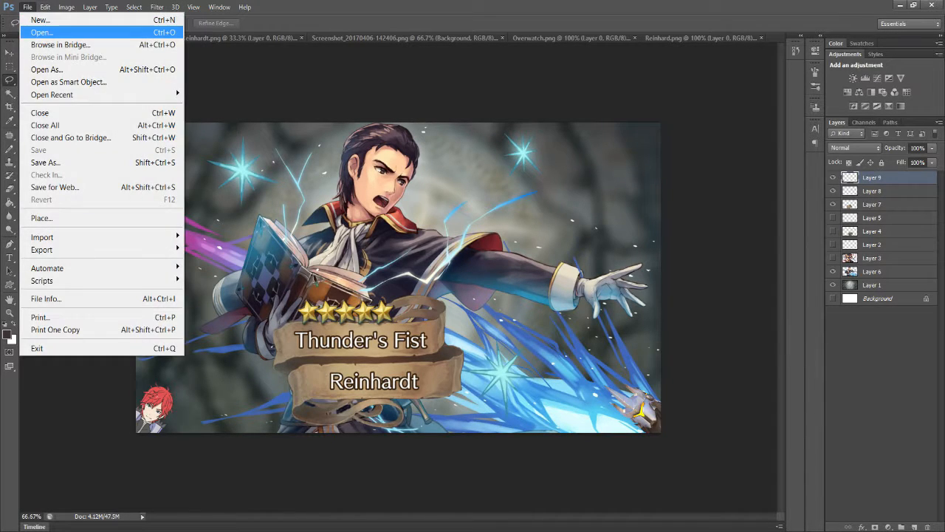
left_click(43, 32)
key("ctrl+o")
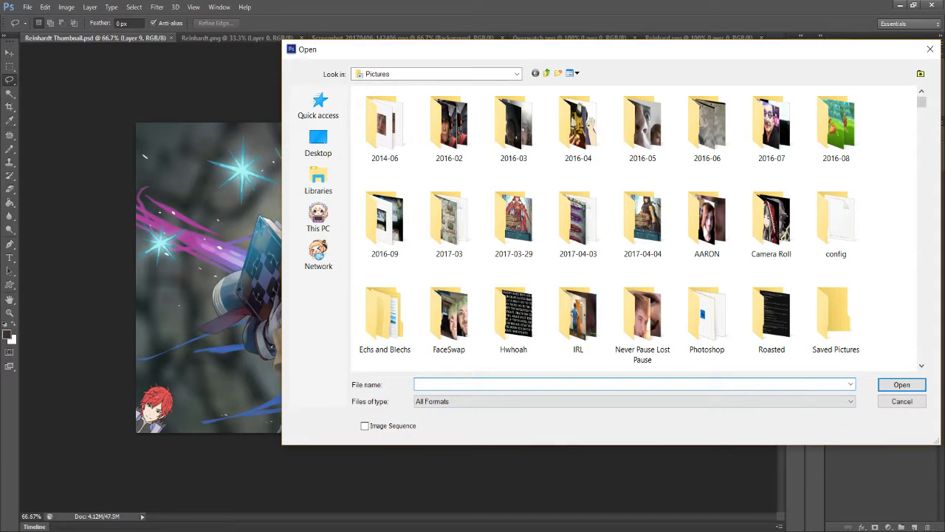
key("Escape")
key("alt+Tab")
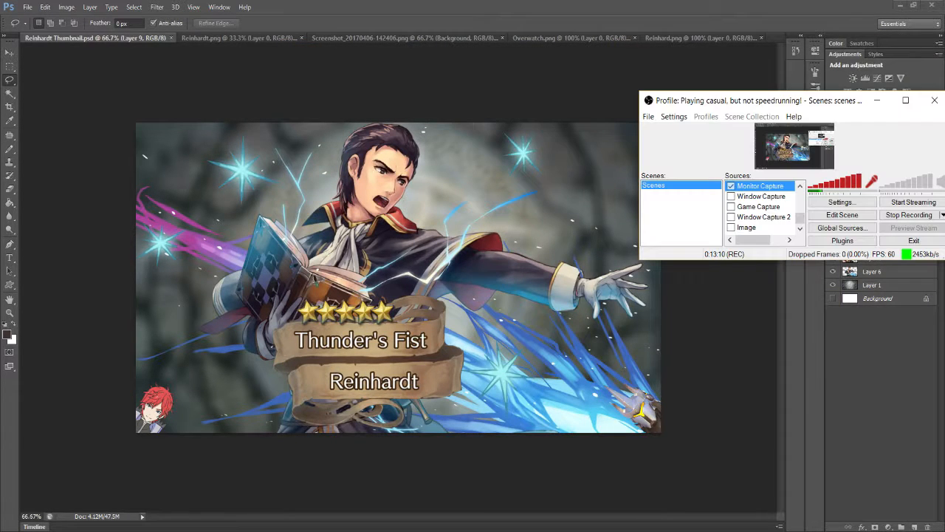
key("alt+Tab")
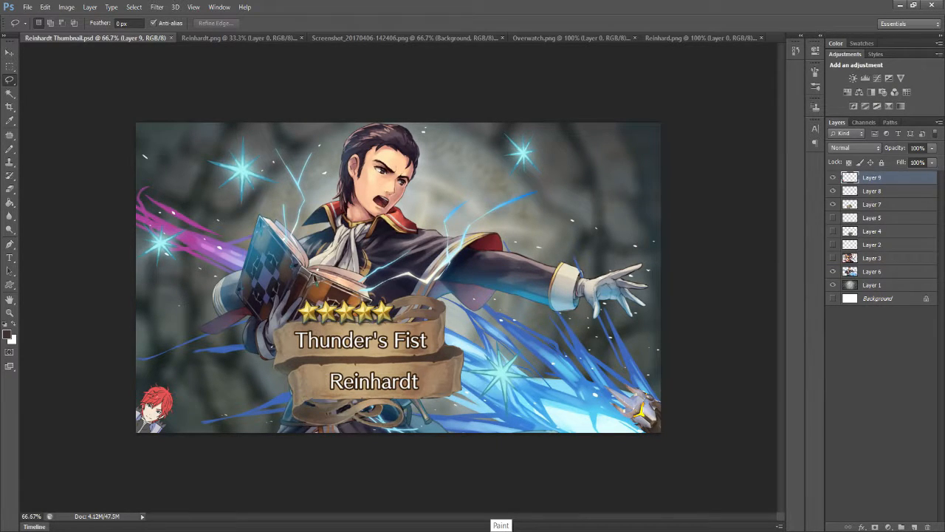
- Hide Layers 6, 7, 8 and 9 so only the blurred stone background is left showing
left_click(833, 272)
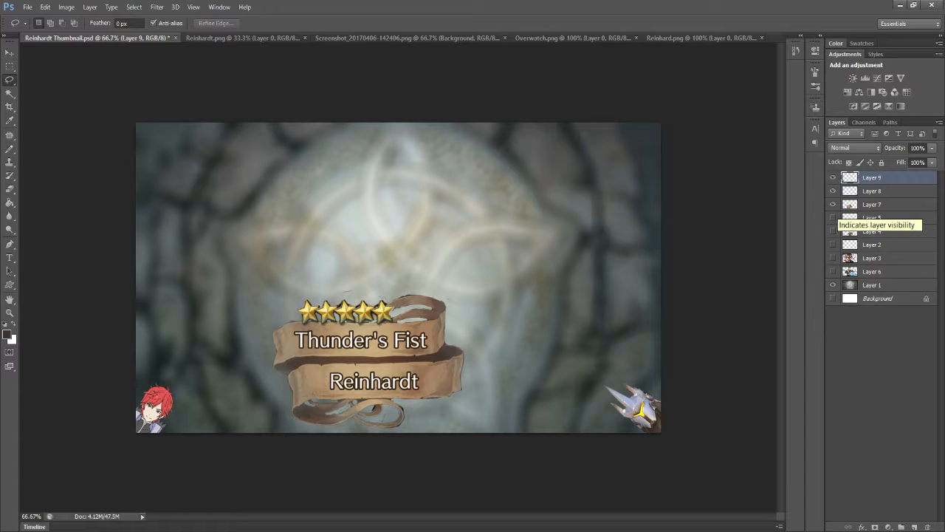
left_click(833, 204)
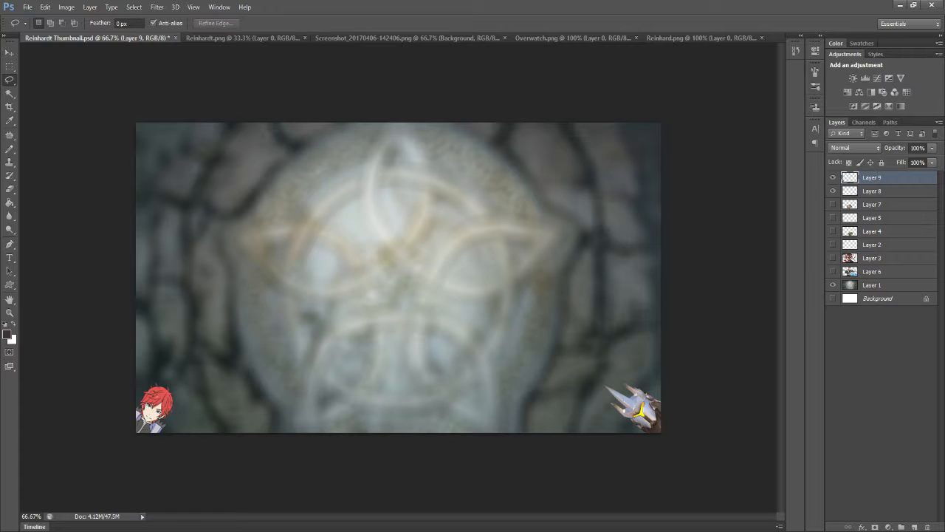
left_click(833, 191)
left_click(833, 177)
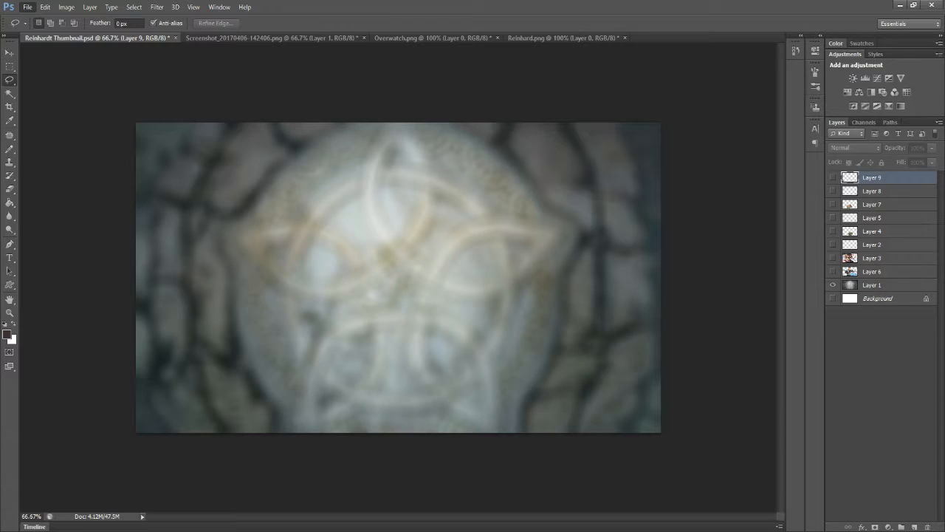
- Open the Hector image from the Pictures folder
key("ctrl+o")
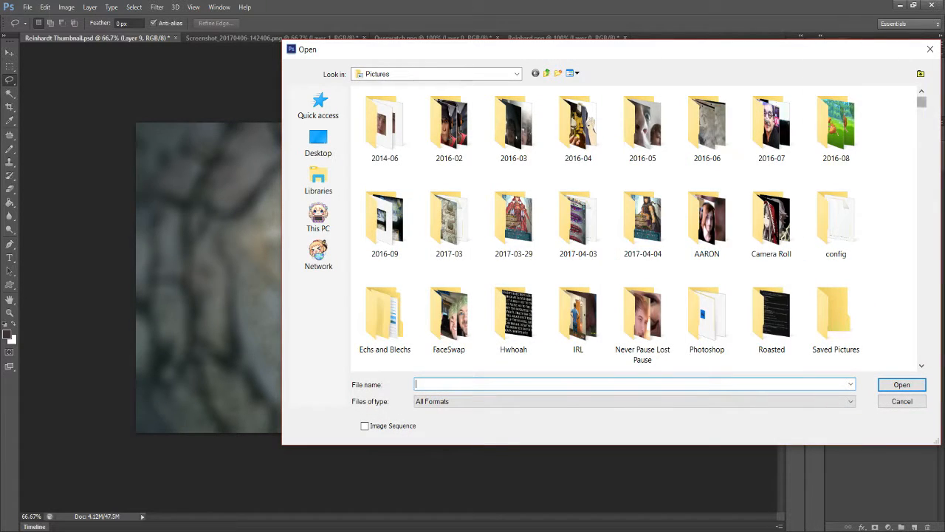
scroll(635, 229, "down", 15)
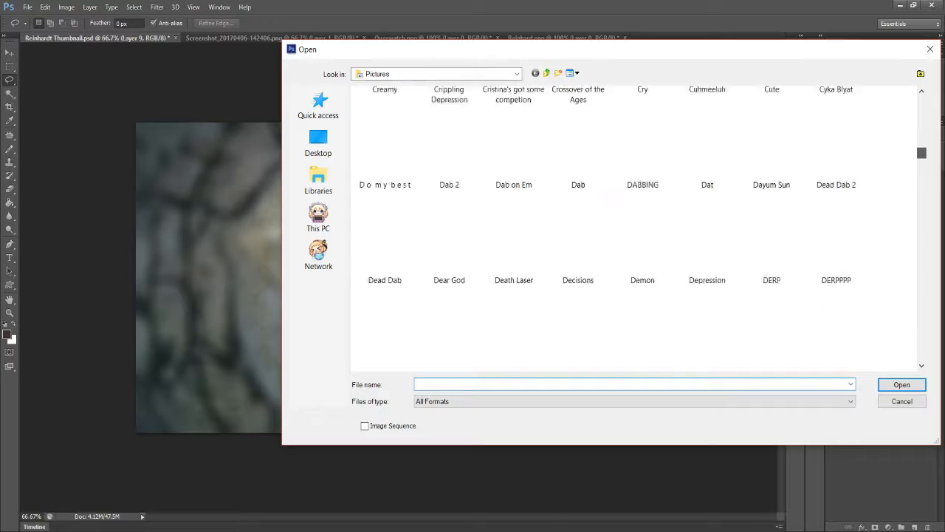
scroll(639, 235, "down", 6)
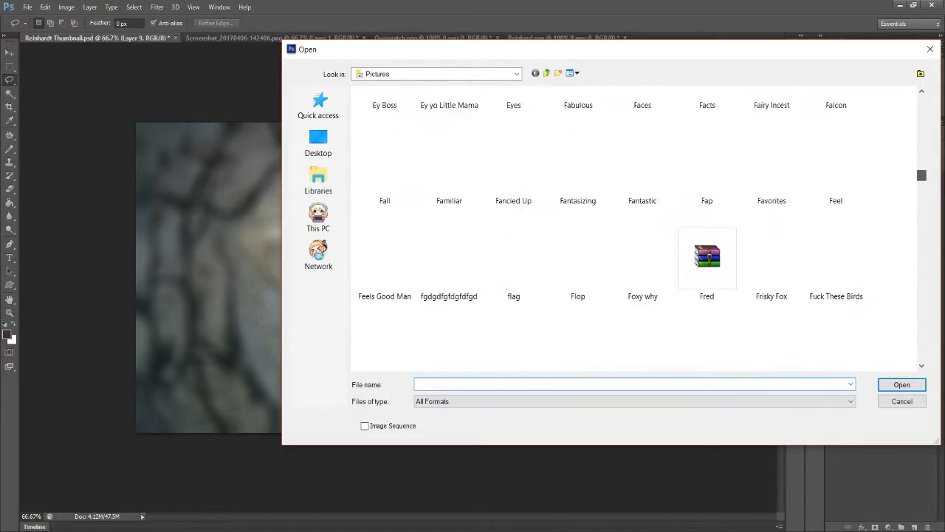
scroll(639, 229, "down", 3)
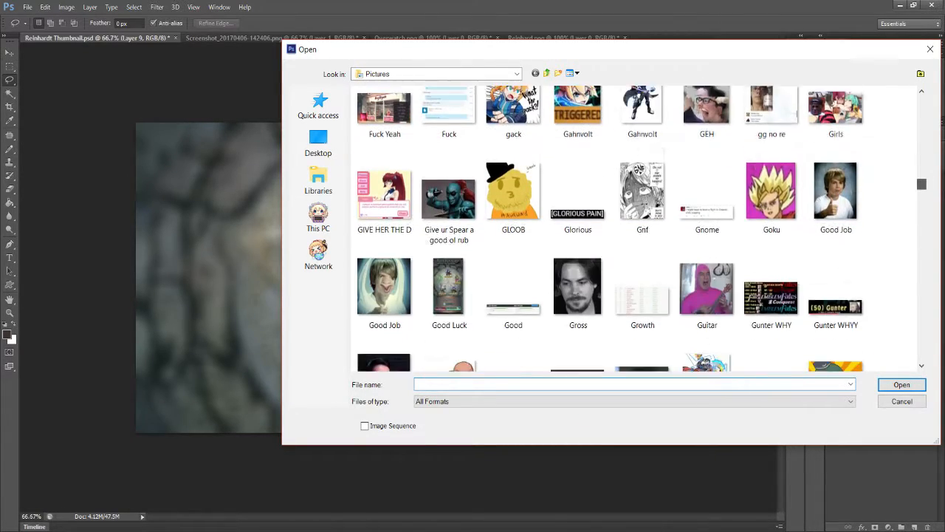
scroll(706, 235, "down", 2)
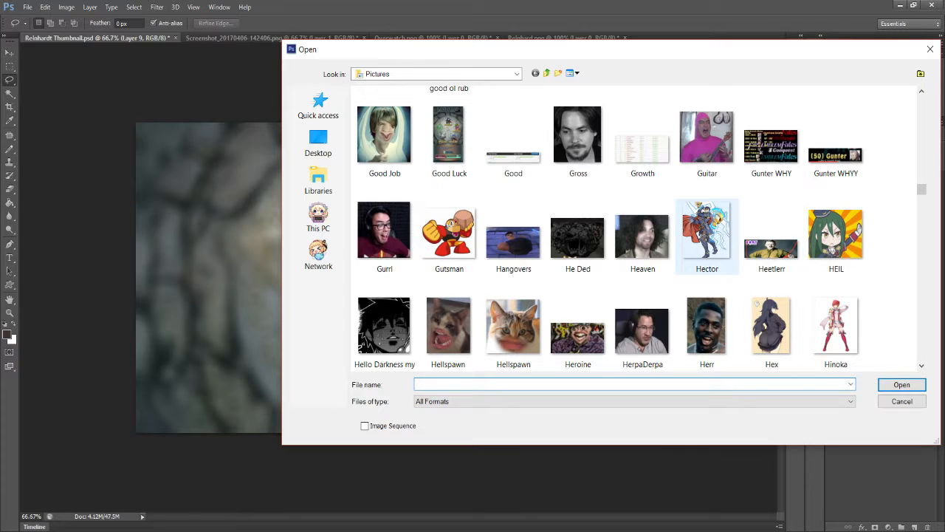
left_click(706, 235)
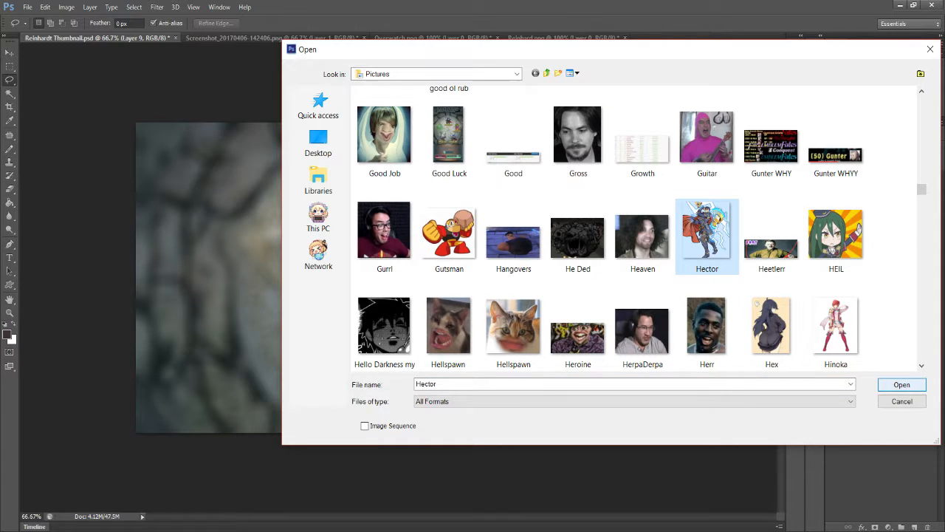
key("Return")
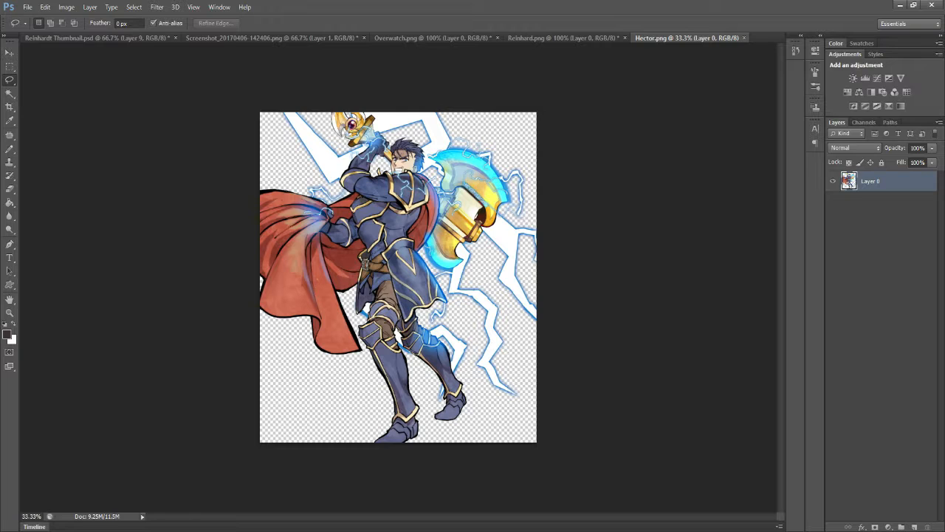
- Cut the entire Hector artwork out of Hector.png and paste it into Reinhardt Thumbnail.psd
key("ctrl+a")
key("ctrl+x")
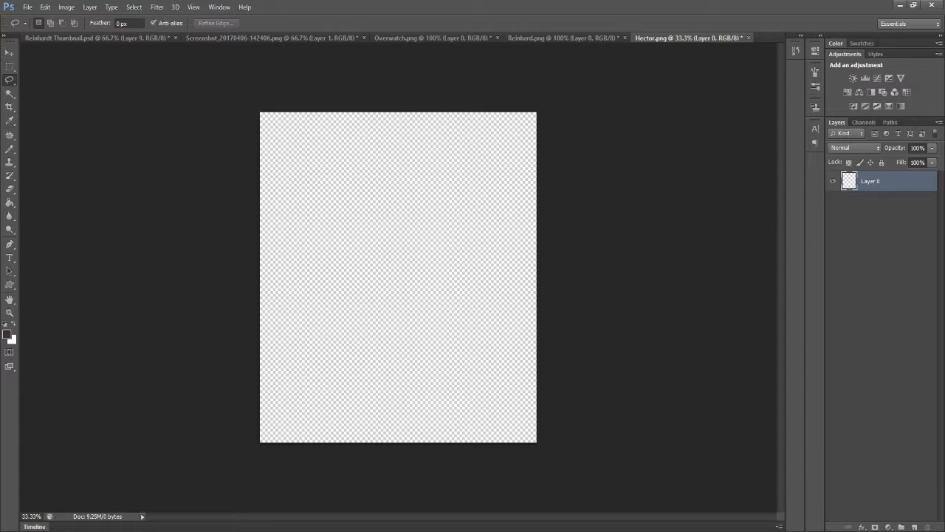
left_click(563, 38)
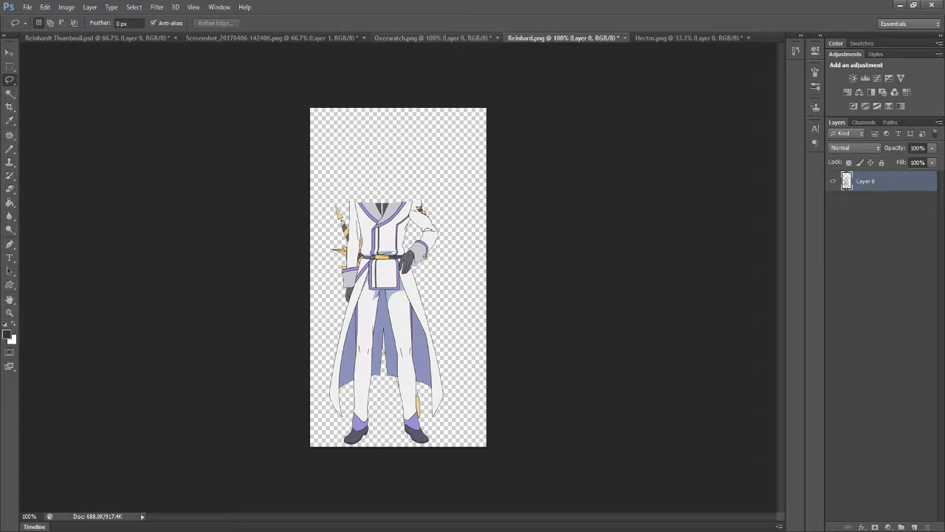
left_click(433, 38)
left_click(273, 37)
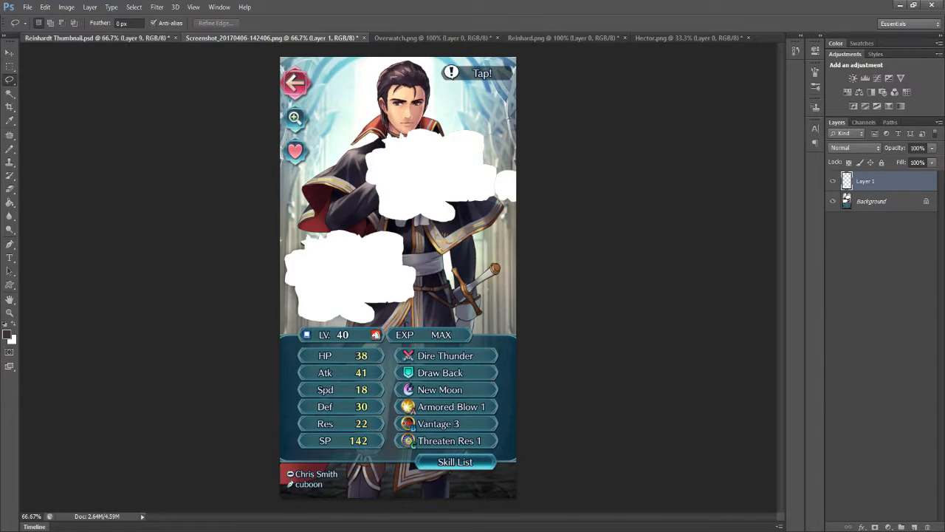
left_click(103, 38)
key("ctrl+v")
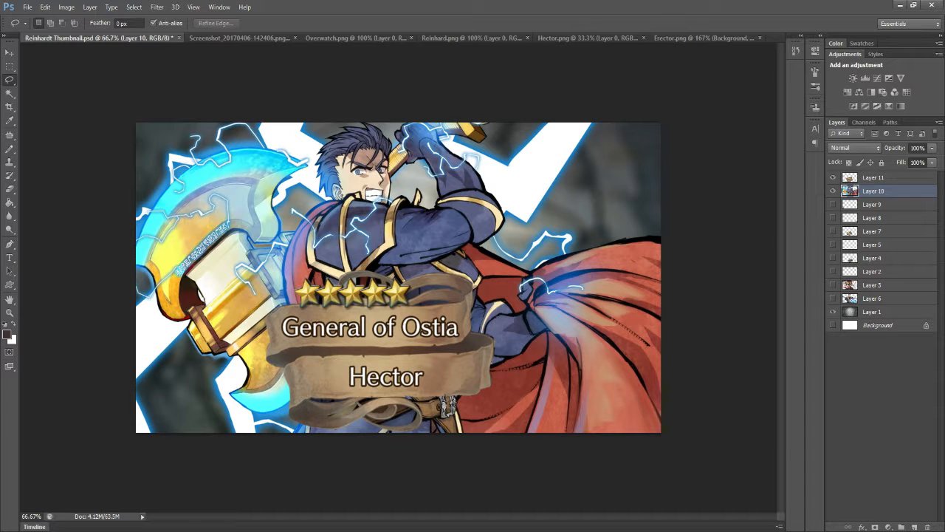
- In Essential.psd, load the outline of the General of Ostia Hector banner on Layer 1 as a selection
left_click(509, 530)
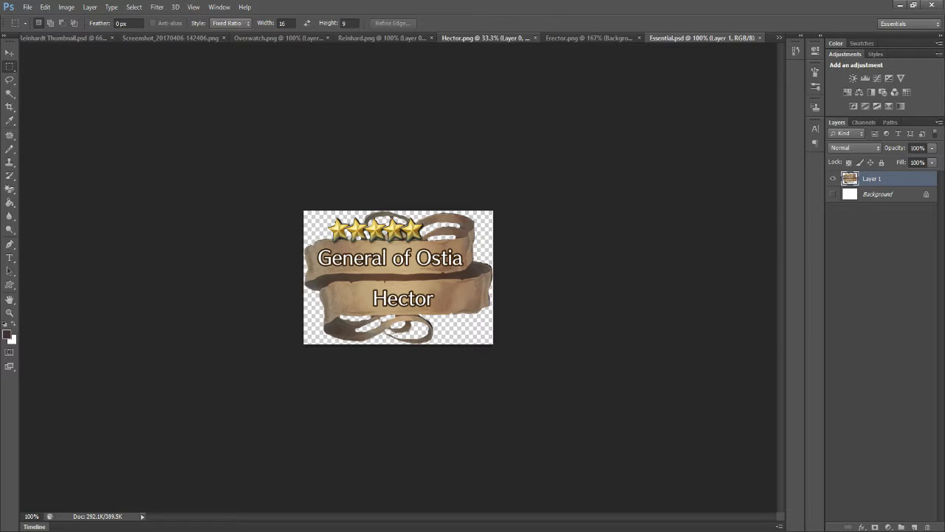
left_click(486, 38)
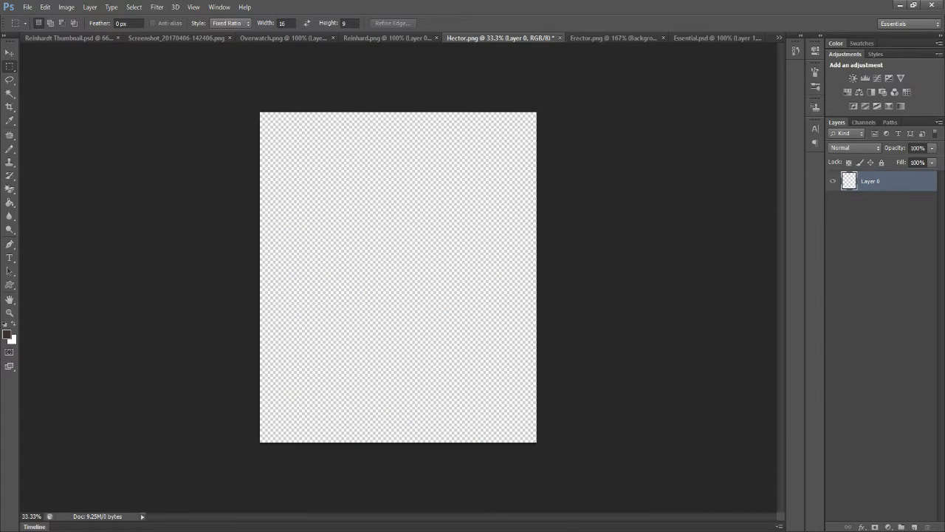
left_click(614, 38)
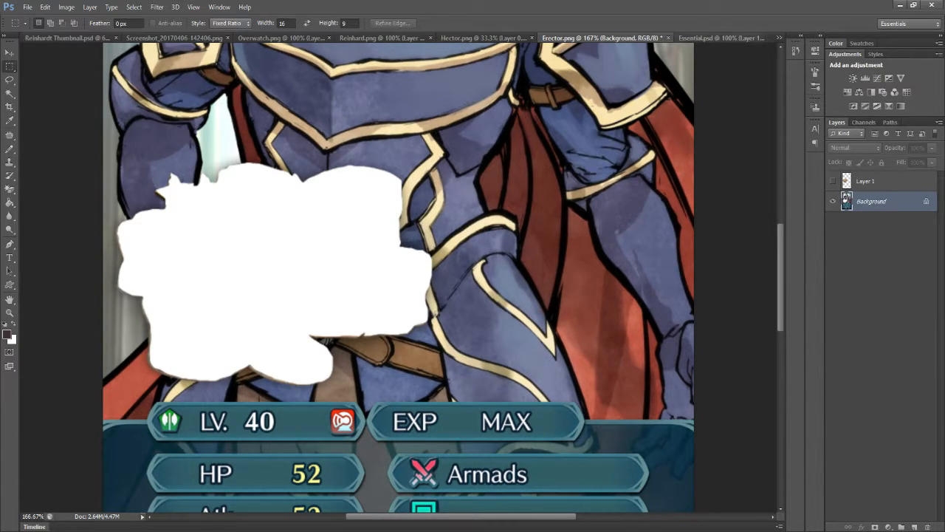
left_click(706, 38)
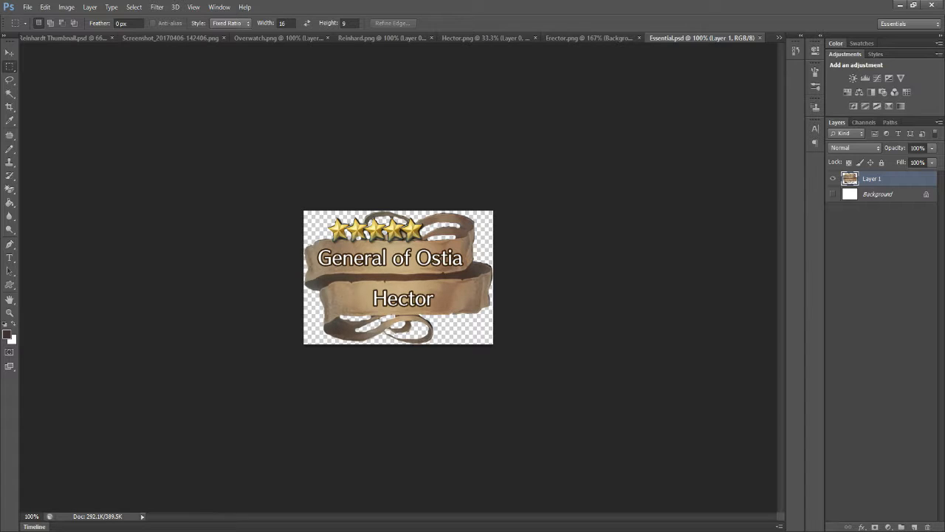
key("ctrl+a")
key("ctrl+d")
left_click(850, 179, "ctrl")
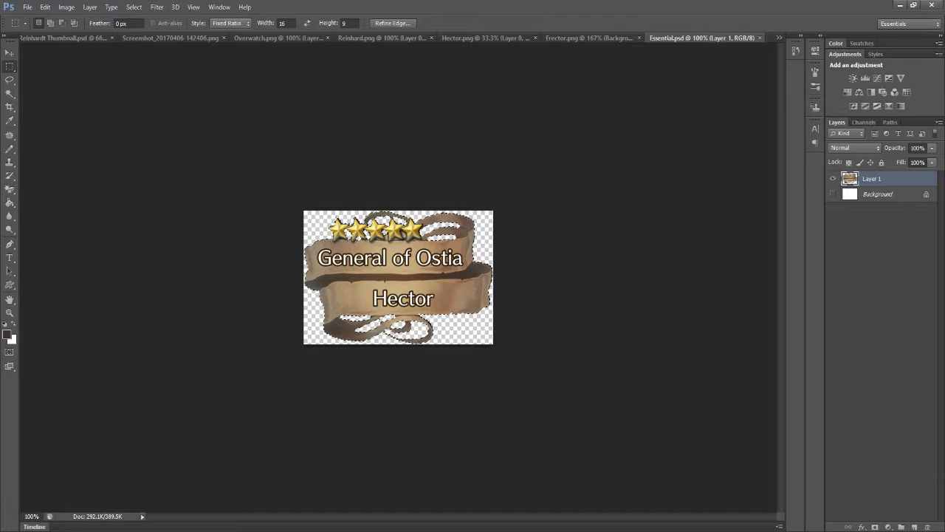
- Delete Layer 11, the existing Hector name banner, from Reinhardt Thumbnail.psd
key("ctrl+shift+Tab")
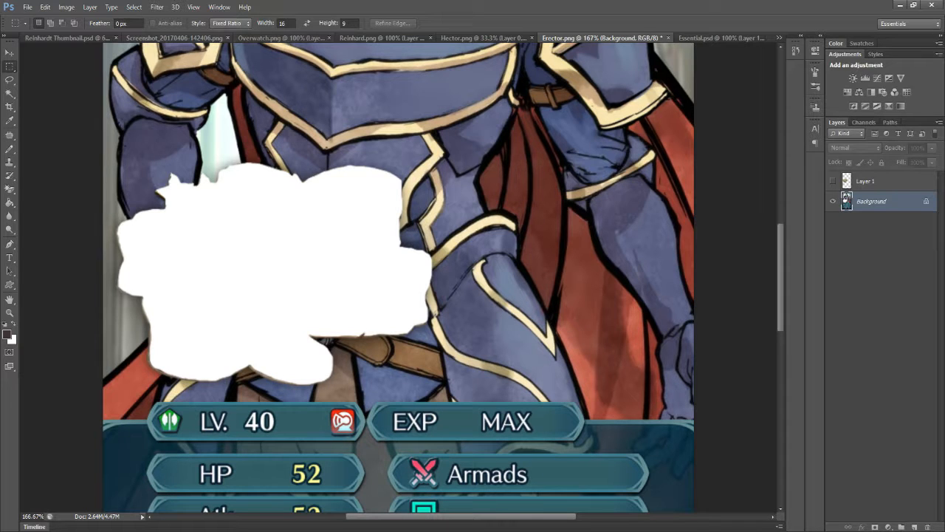
left_click(67, 37)
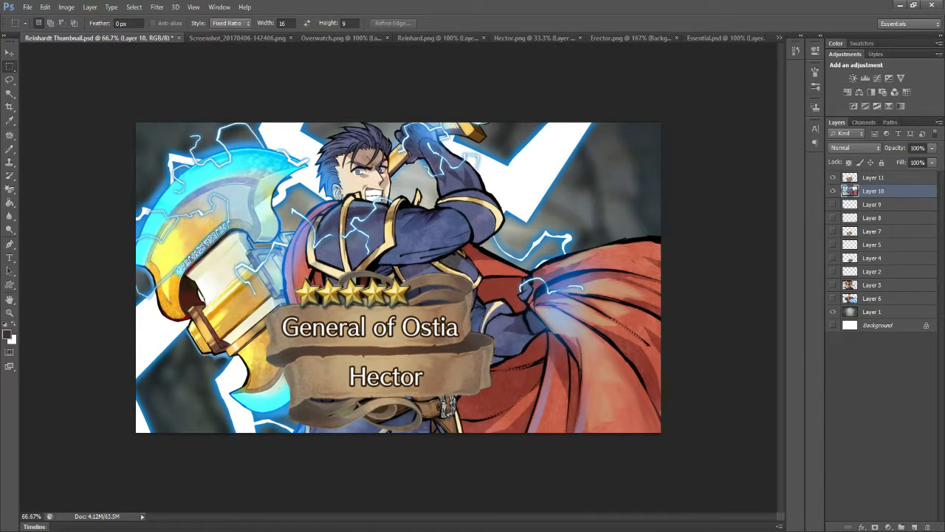
right_click(849, 178)
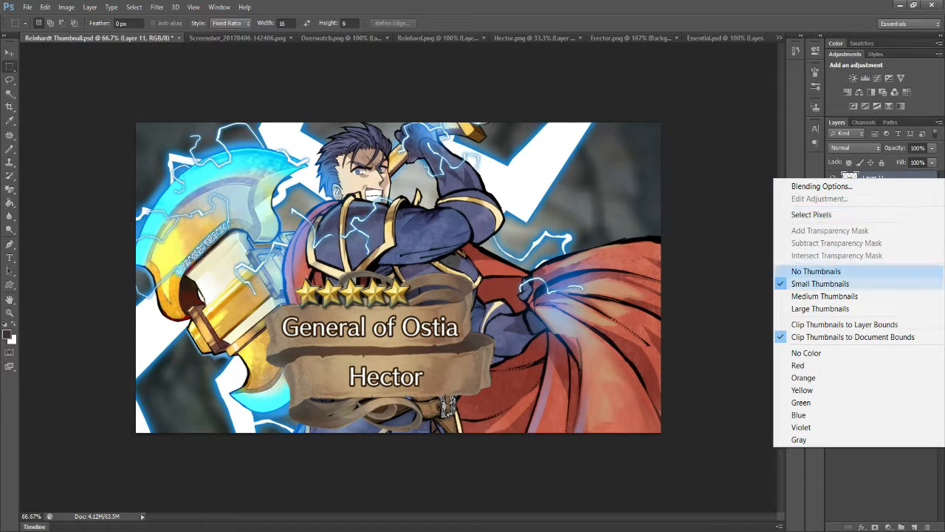
key("Escape")
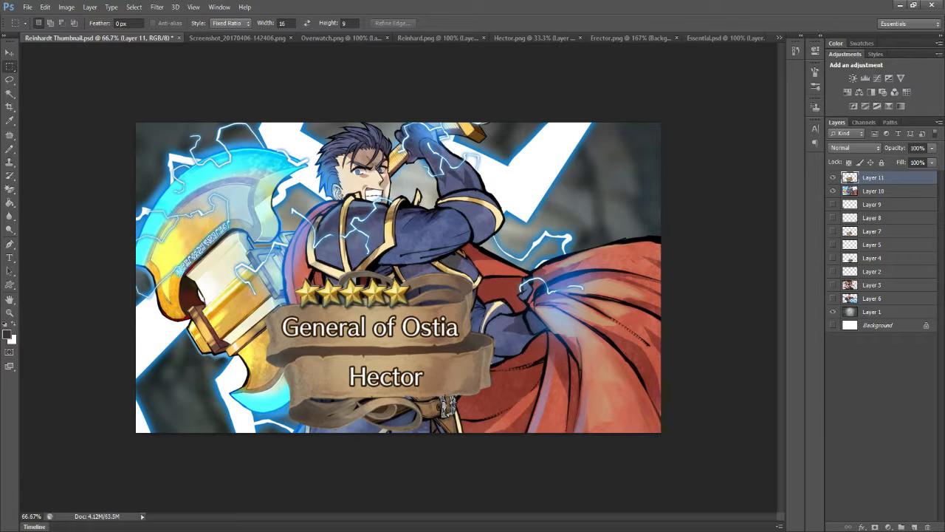
right_click(874, 177)
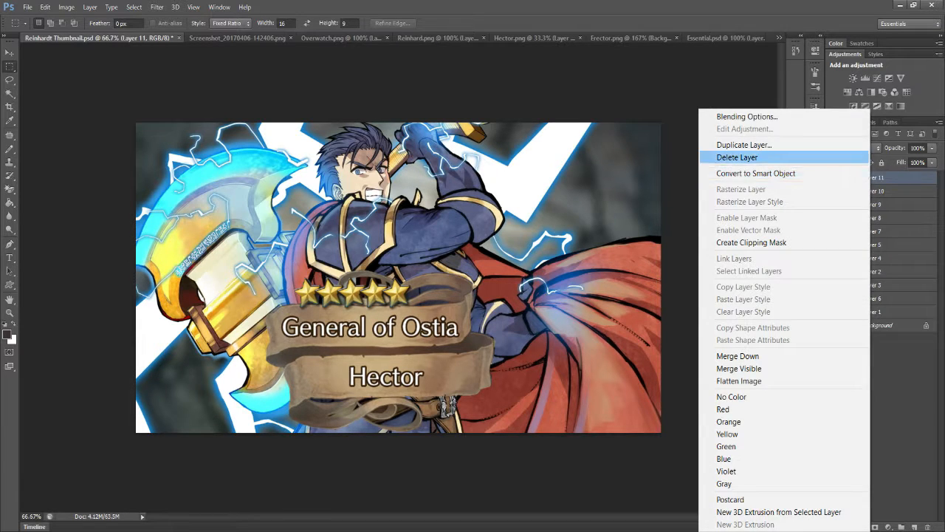
left_click(739, 155)
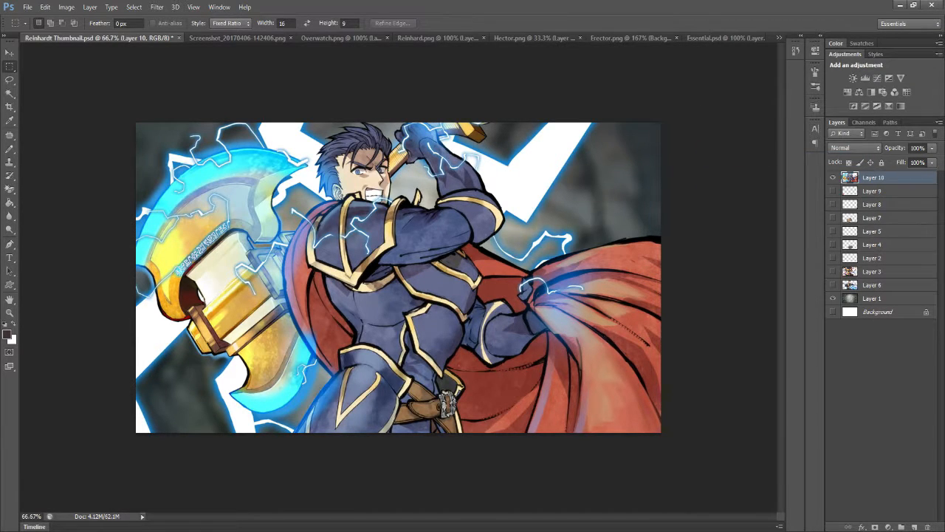
- Cut the selected General of Ostia Hector banner out of Essential.psd and paste it into Reinhardt Thumbnail.psd
left_click(728, 38)
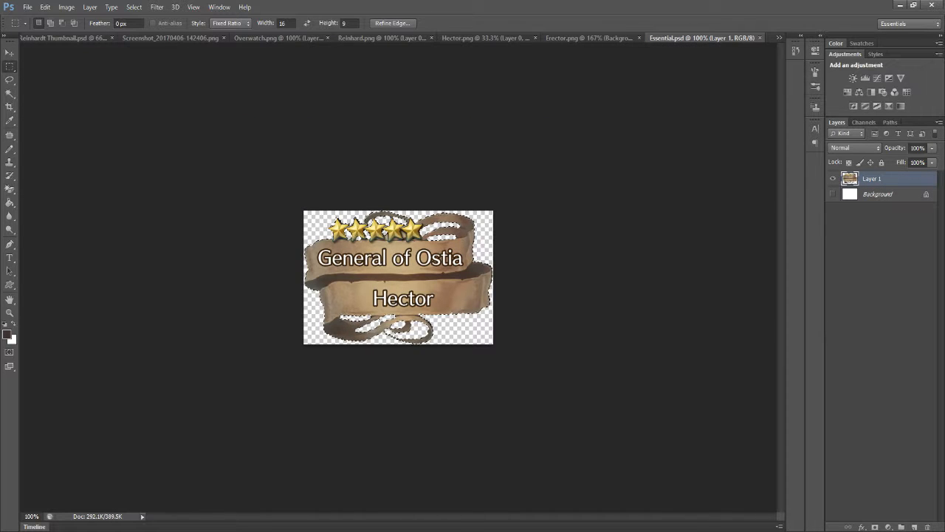
key("ctrl+x")
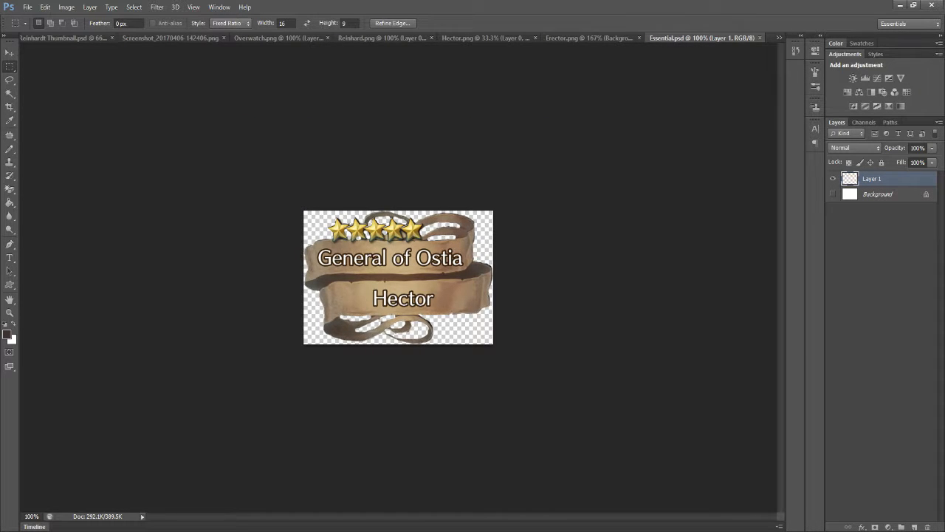
key("ctrl+Tab")
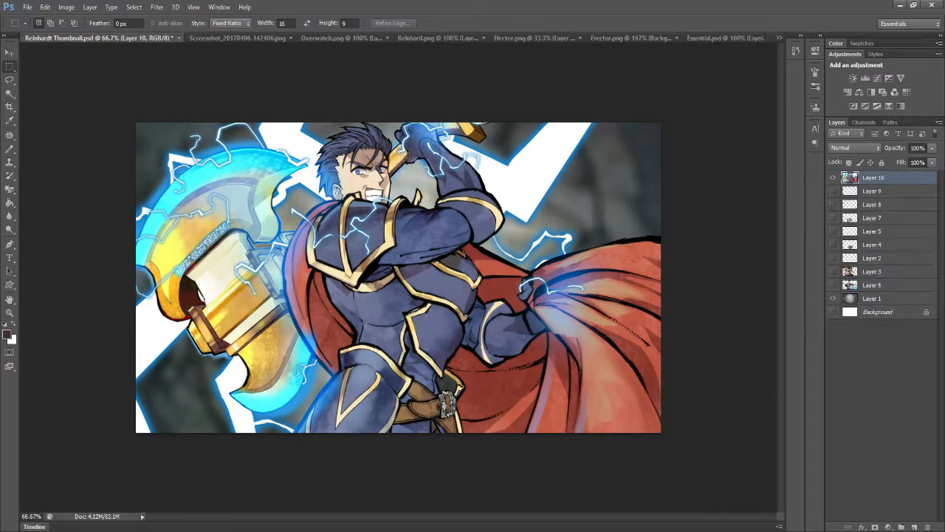
key("ctrl+v")
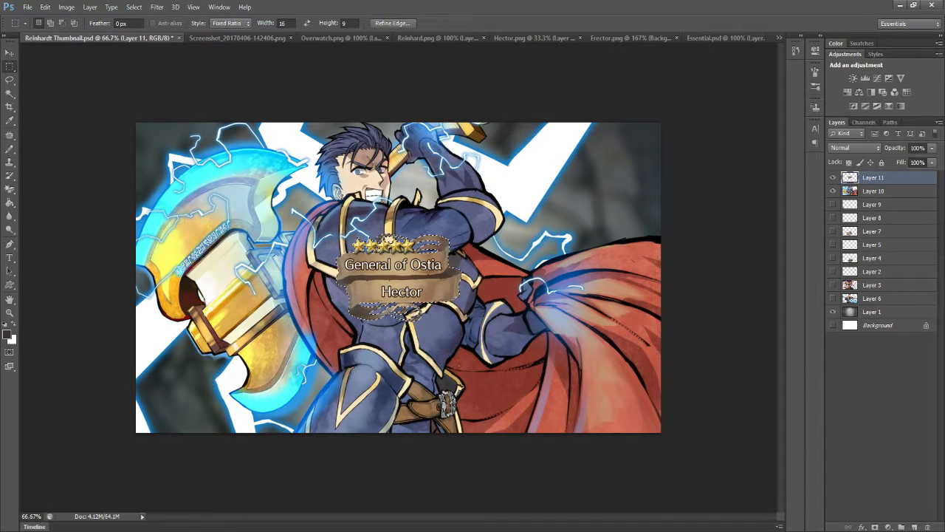
- Enlarge the pasted Hector banner to about 190% and place it along the canvas's lower edge, slightly left of centre, then clear the selection
key("ctrl+t")
left_click_drag(443, 259, 537, 264)
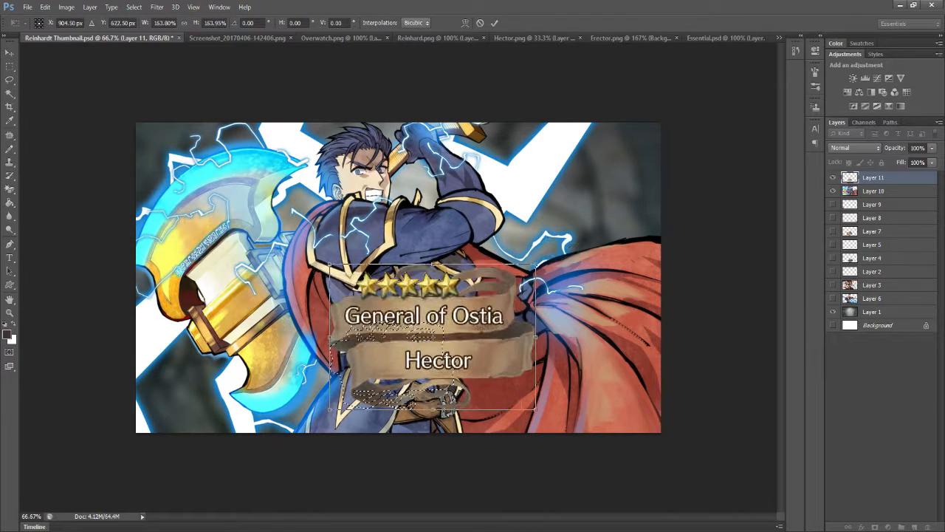
left_click_drag(456, 326, 416, 328)
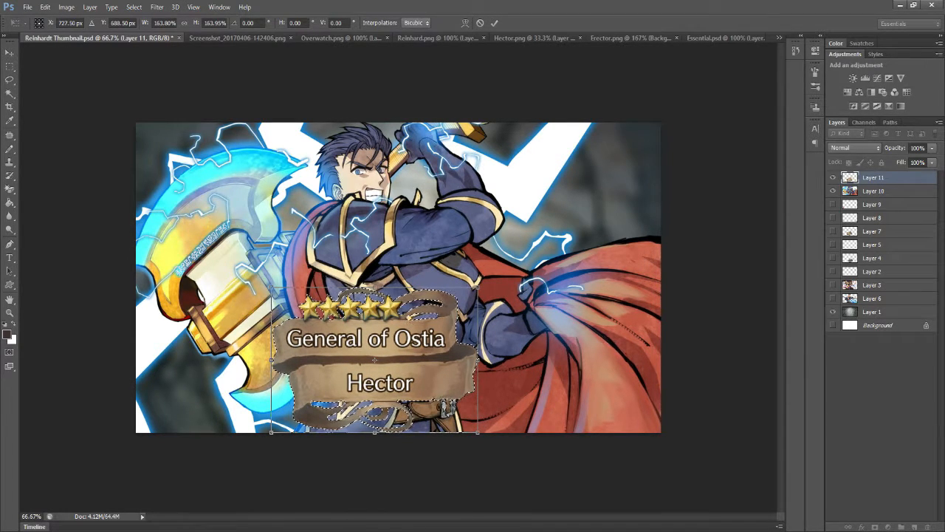
left_click_drag(478, 288, 511, 264)
left_click_drag(460, 303, 444, 302)
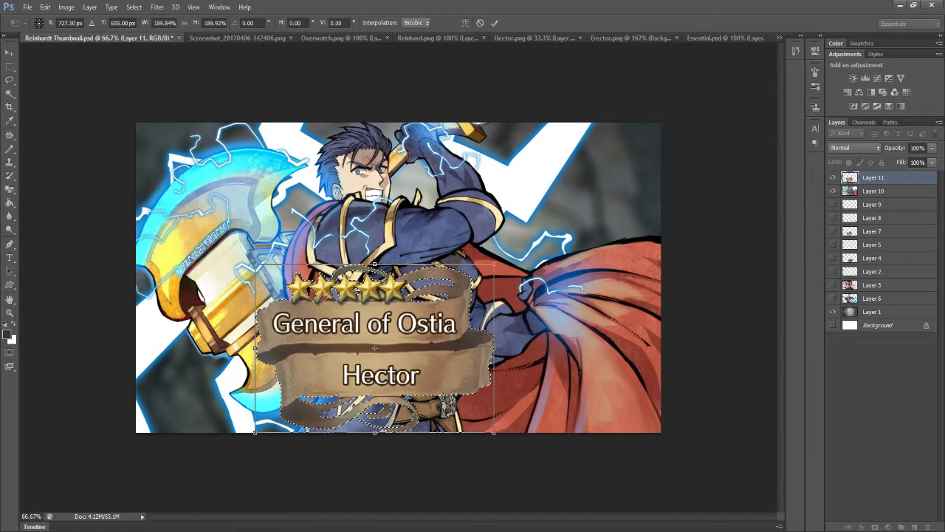
key("Return")
key("ctrl+d")
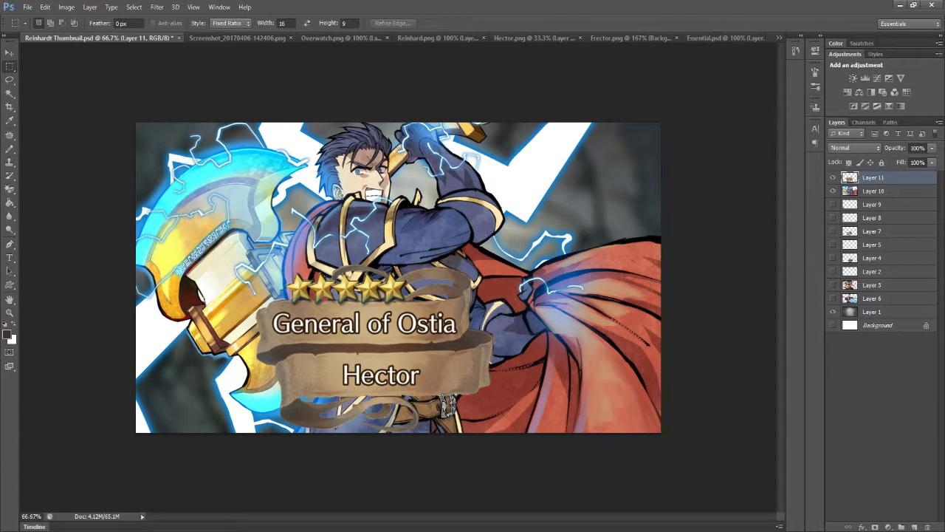
- Preview the Hector thumbnail in CMYK proof colours and switch to the recording software's window
key("ctrl+y")
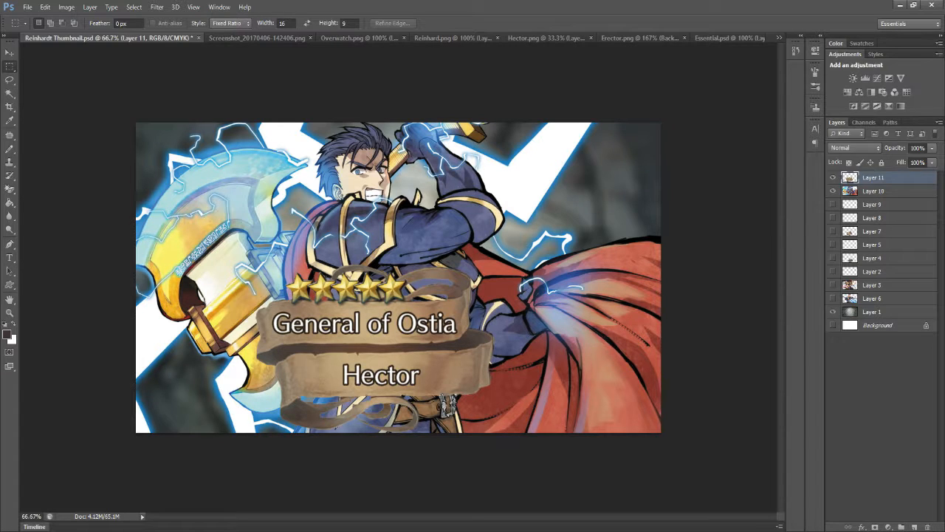
key("alt+Tab")
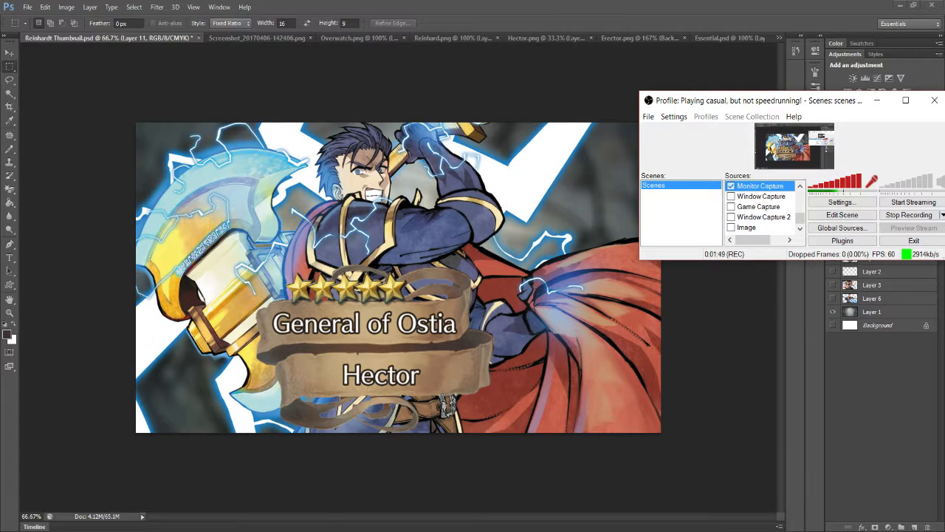